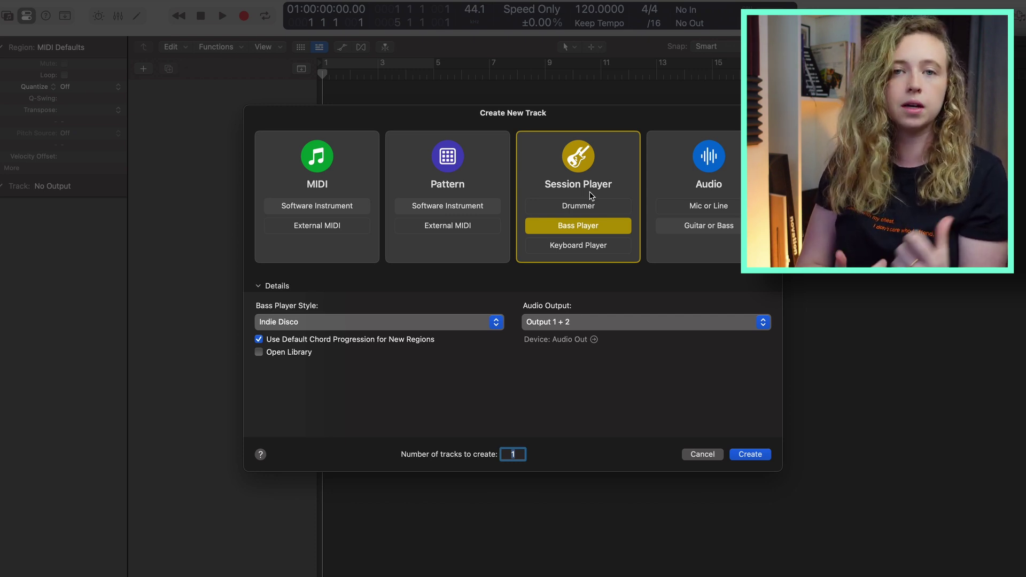
Keep Indie Disco as the Bass Player style for the new track
{"action": "left_click", "coordinate": [337, 322]}
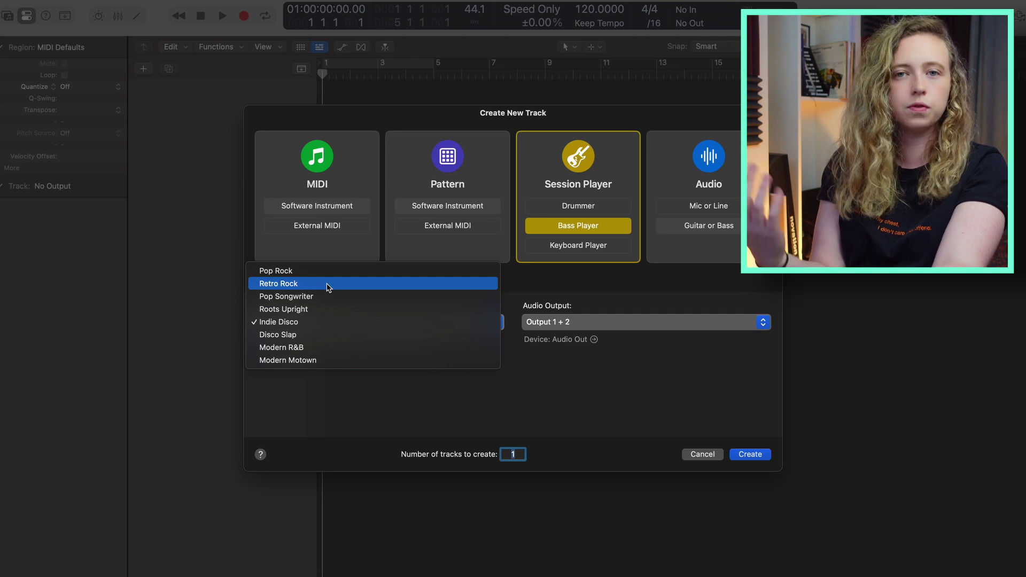
{"action": "left_click", "coordinate": [318, 323]}
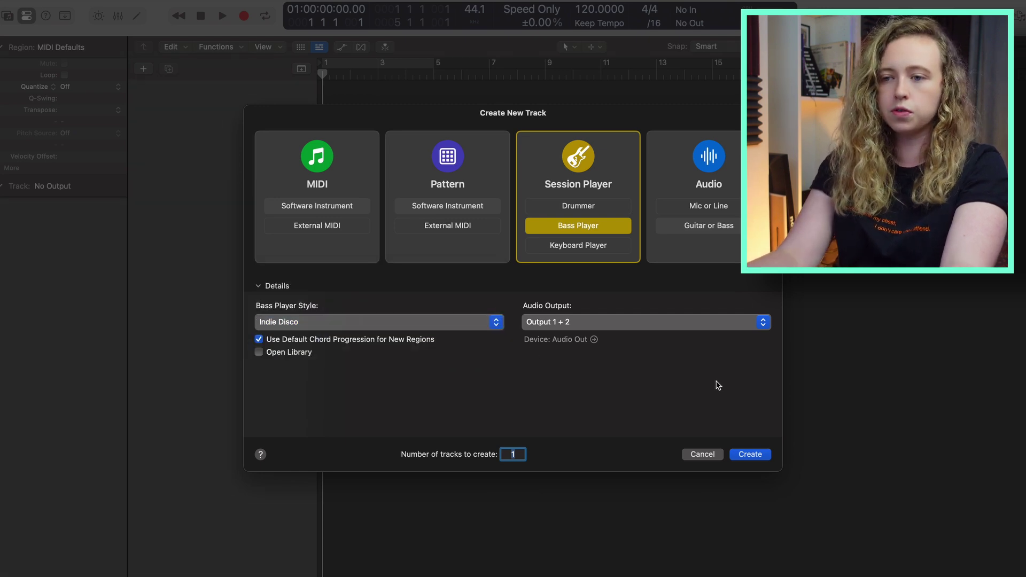
Create the Dancefloor bass track, hide the Inspector, audition the part, and show the global tracks
{"action": "key", "text": "Return"}
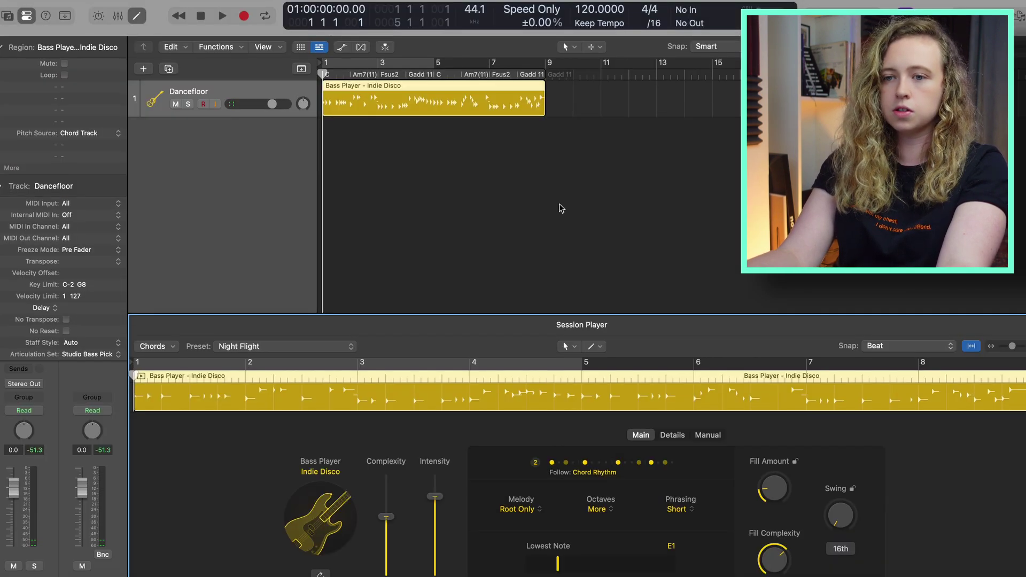
{"action": "left_click", "coordinate": [29, 18]}
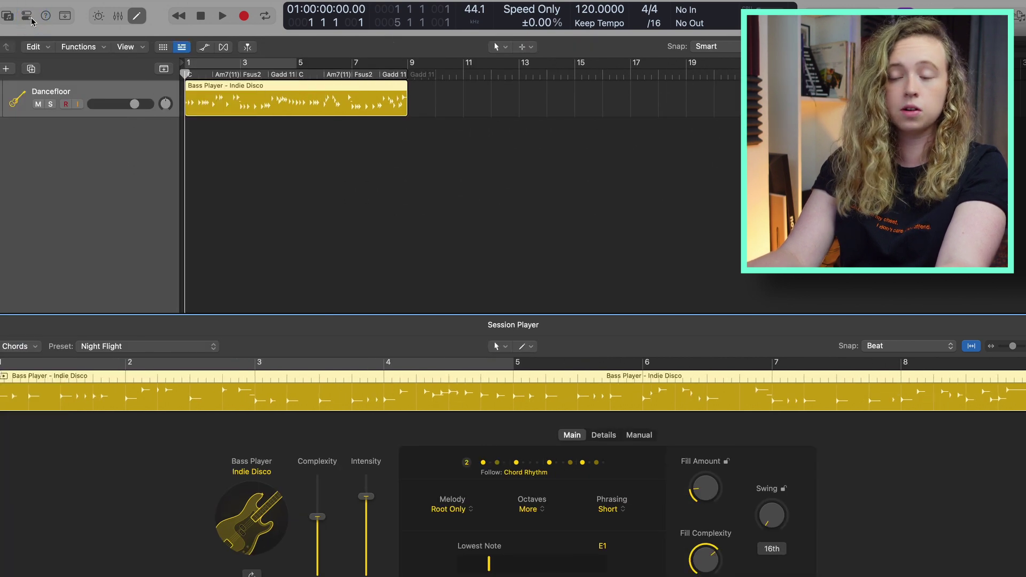
{"action": "key", "text": "space"}
{"action": "scroll", "coordinate": [229, 131], "scroll_direction": "up", "scroll_amount": 5}
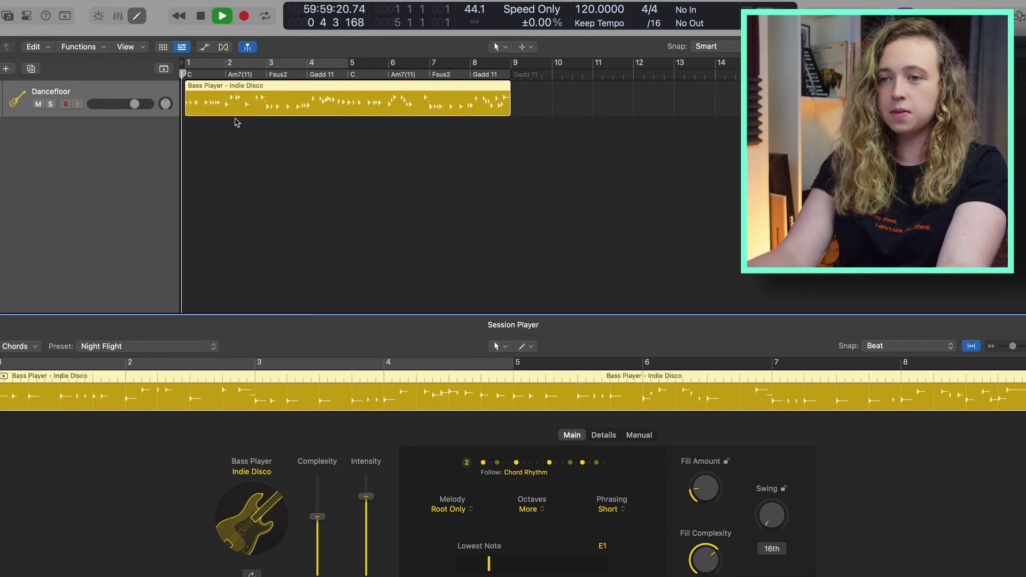
{"action": "scroll", "coordinate": [235, 128], "scroll_direction": "down", "scroll_amount": 5}
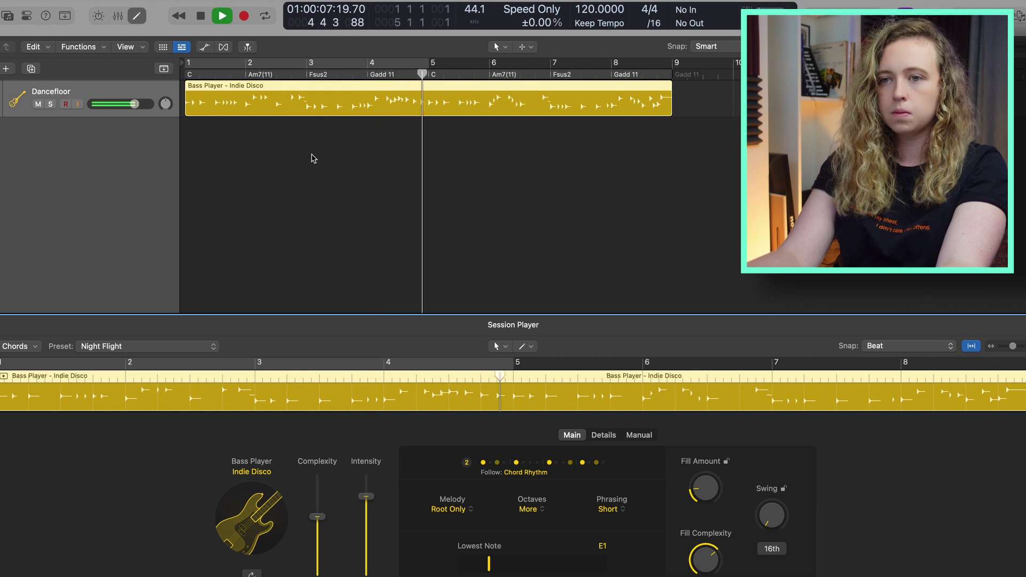
{"action": "key", "text": "space"}
{"action": "key", "text": "Return"}
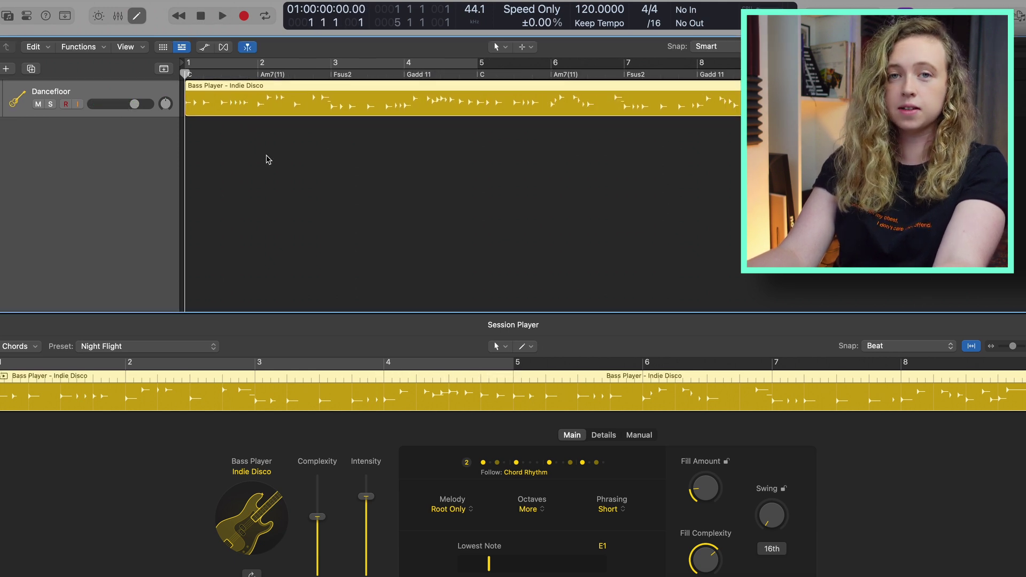
{"action": "key", "text": "g"}
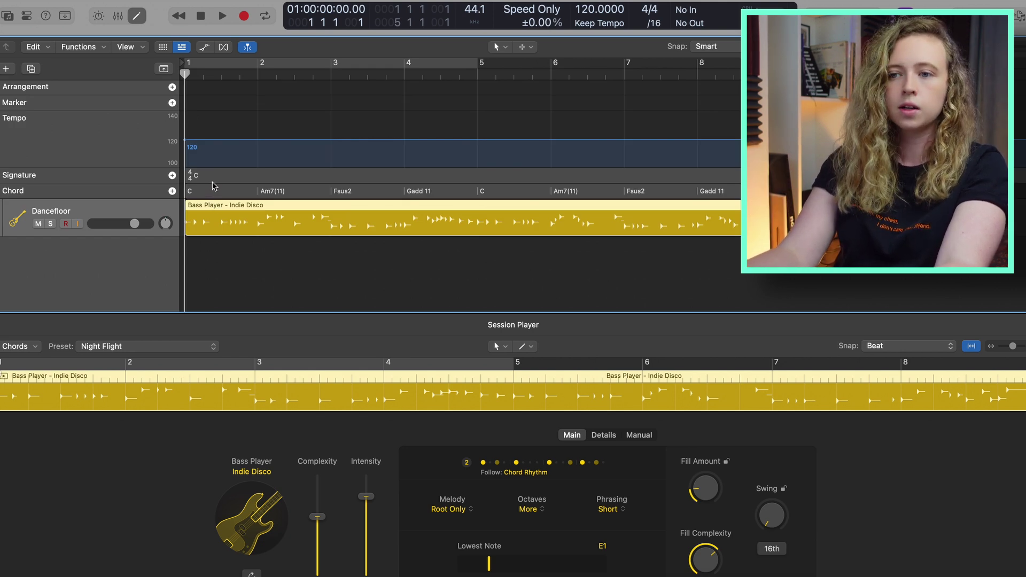
Hide the global tracks and change the project key to G Major, transposing the chords
{"action": "left_click", "coordinate": [163, 69]}
{"action": "left_click", "coordinate": [556, 24]}
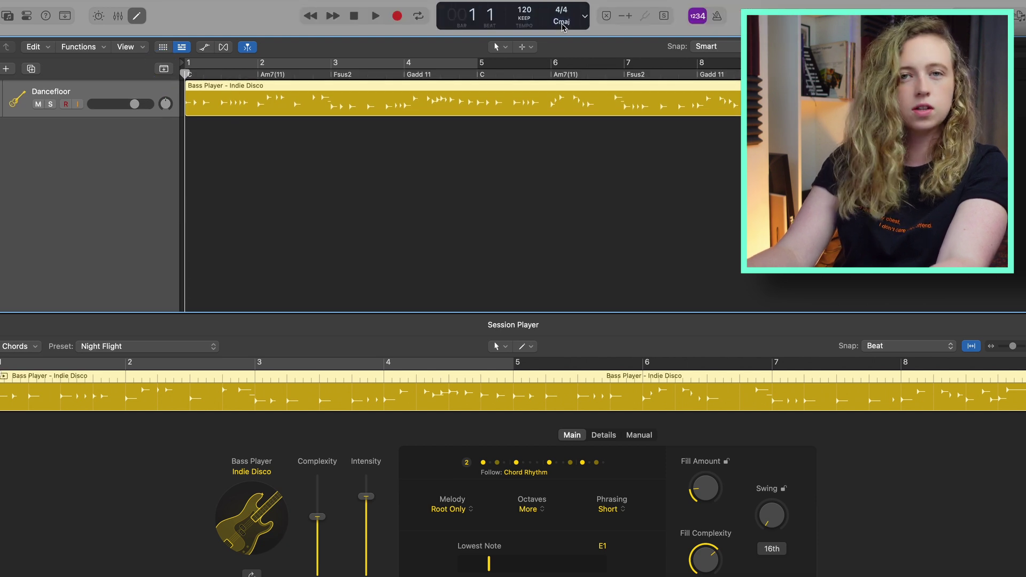
{"action": "left_click", "coordinate": [562, 22]}
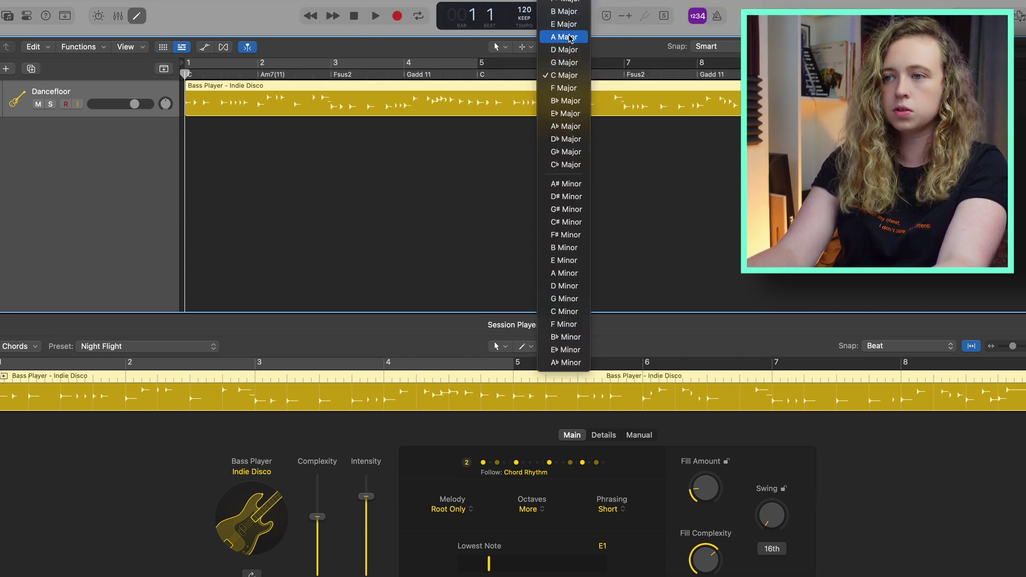
{"action": "left_click", "coordinate": [567, 62]}
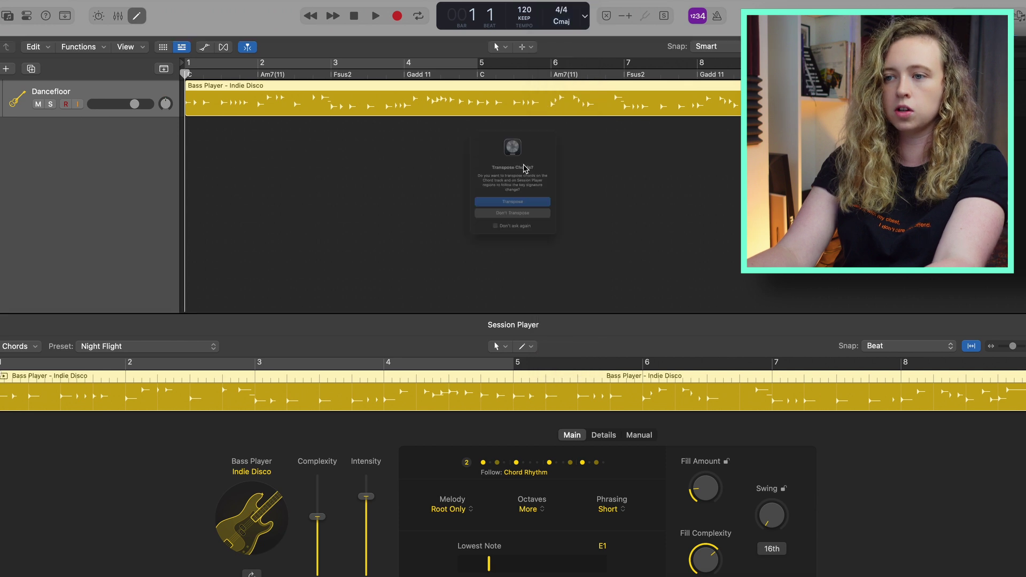
{"action": "left_click", "coordinate": [494, 216]}
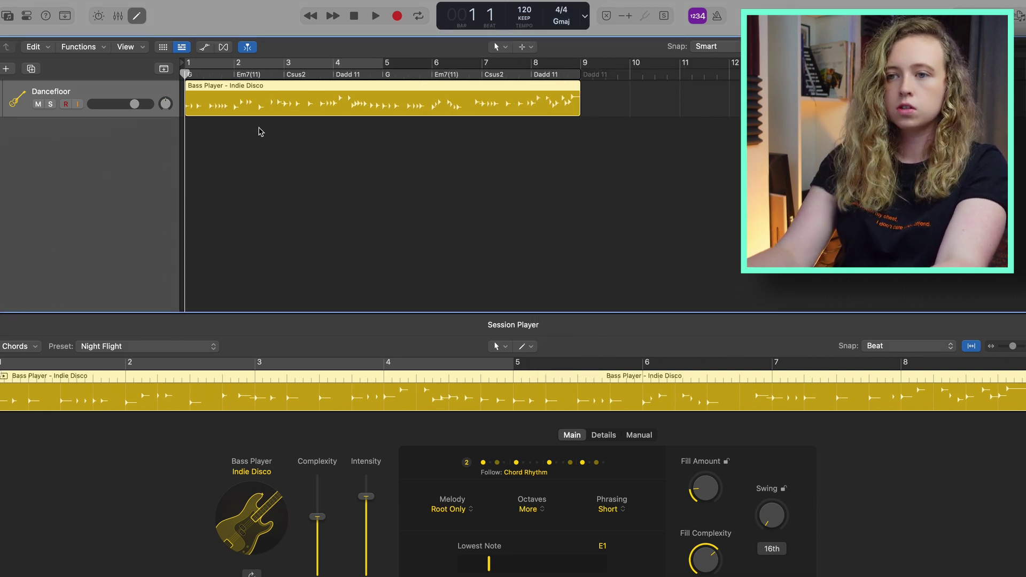
Play back the bass part transposed to G major
{"action": "key", "text": "space"}
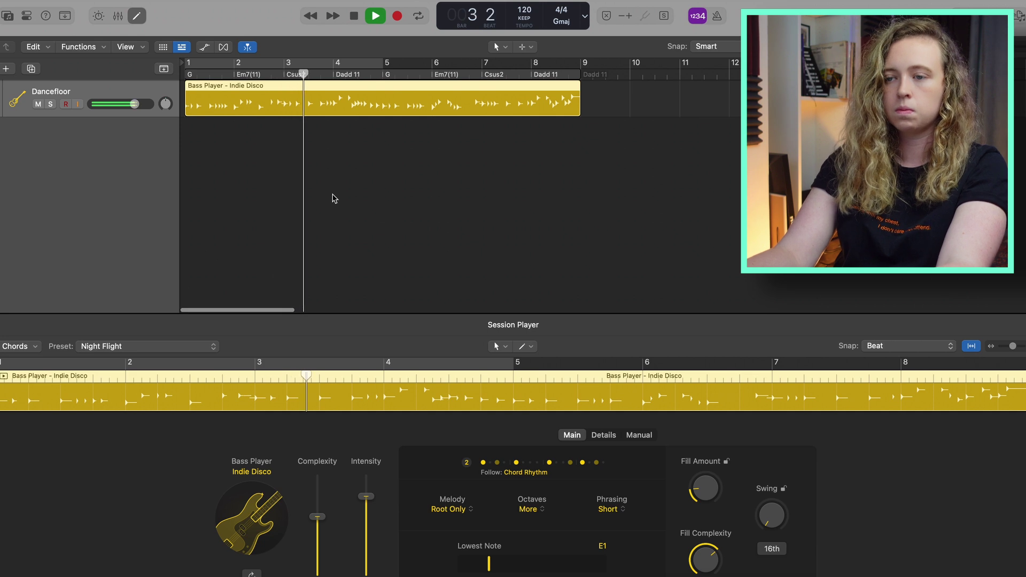
{"action": "scroll", "coordinate": [332, 198], "scroll_direction": "left", "scroll_amount": 1}
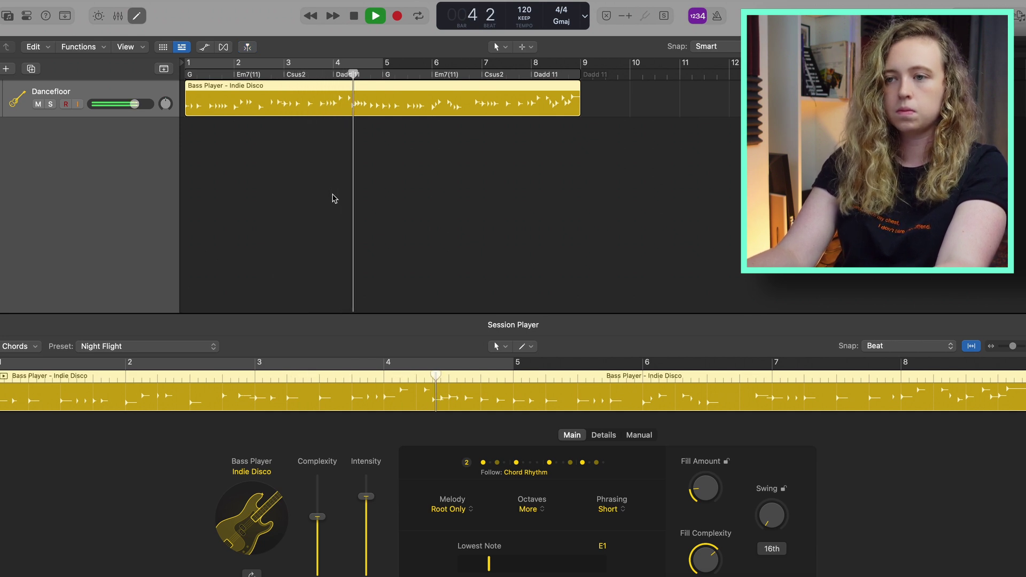
{"action": "key", "text": "space"}
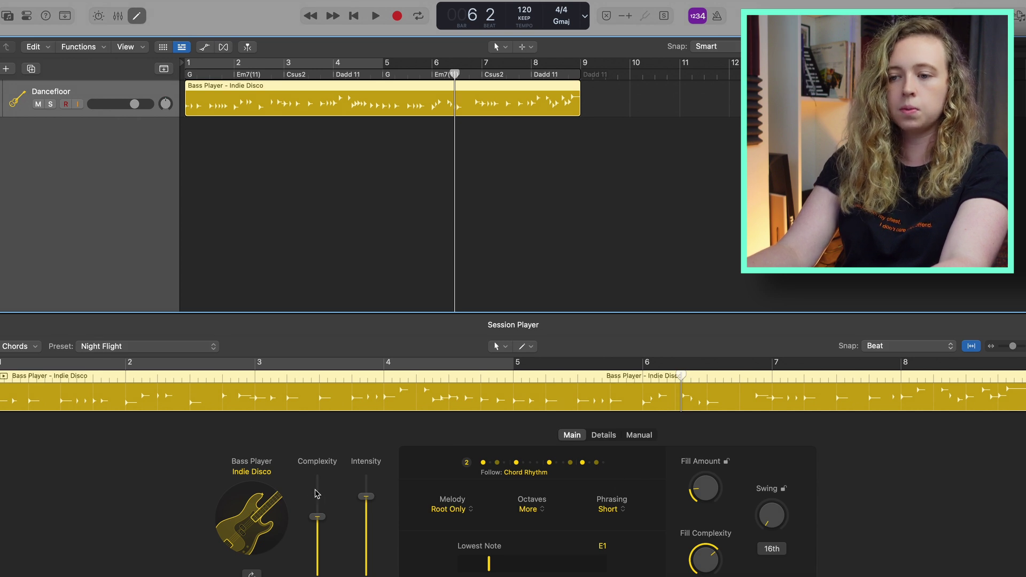
Try high, minimum and mid Complexity settings for the bass while it plays
{"action": "key", "text": "Return"}
{"action": "left_click", "coordinate": [317, 517]}
{"action": "left_click_drag", "start_coordinate": [318, 516], "coordinate": [318, 496]}
{"action": "key", "text": "space"}
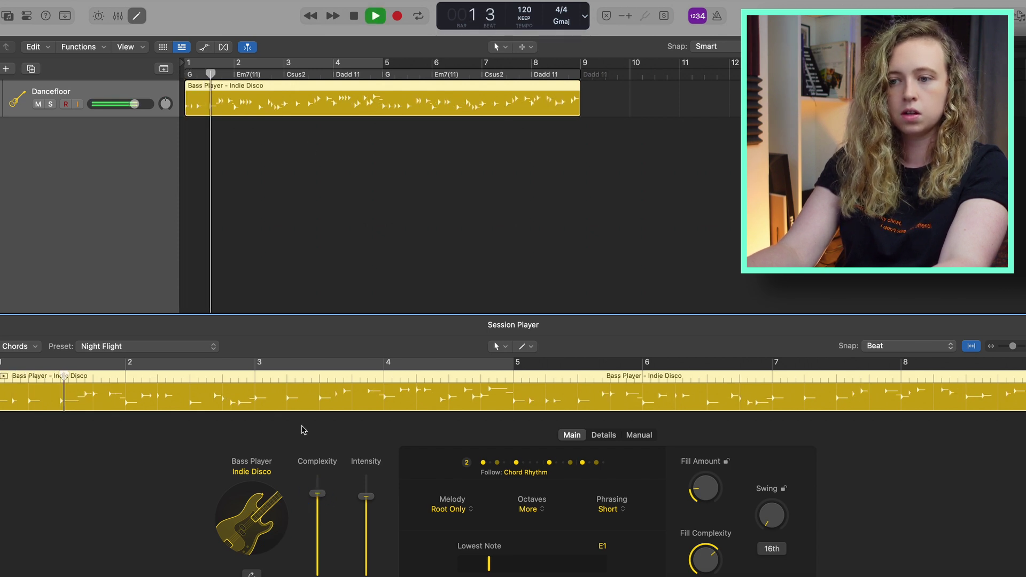
{"action": "left_click_drag", "start_coordinate": [317, 492], "coordinate": [321, 493]}
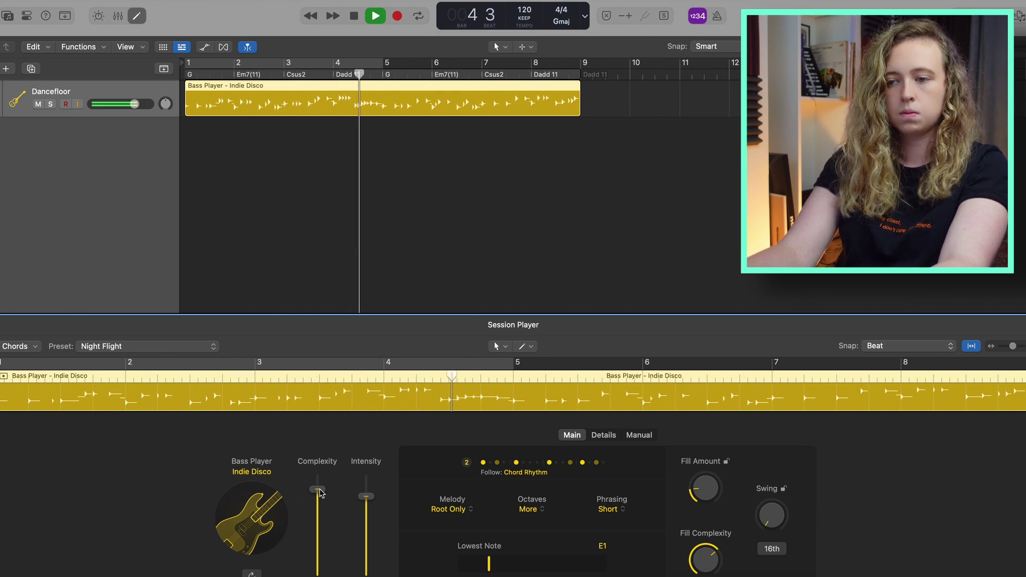
{"action": "left_click_drag", "start_coordinate": [320, 492], "coordinate": [321, 556]}
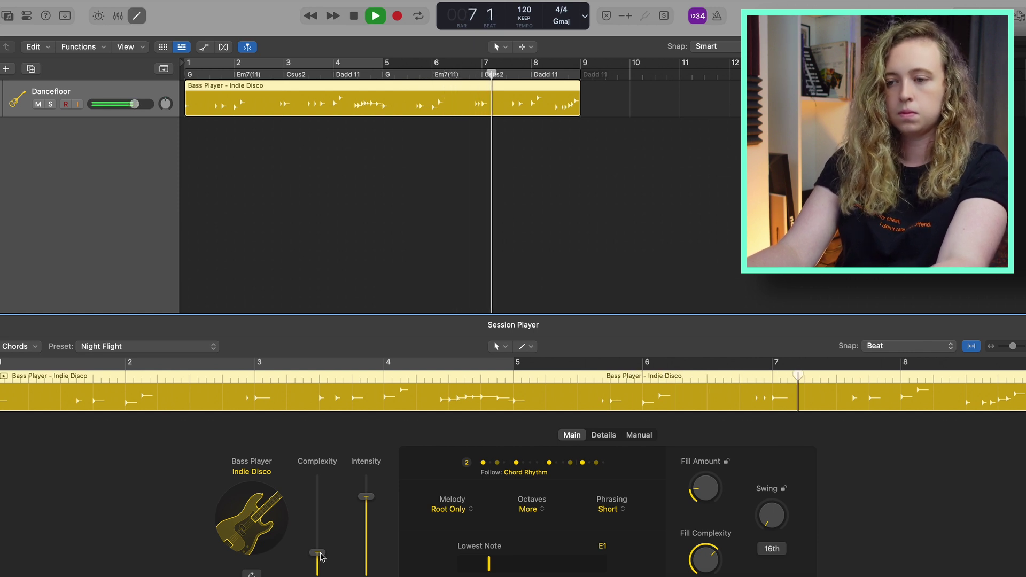
{"action": "left_click_drag", "start_coordinate": [322, 557], "coordinate": [319, 524]}
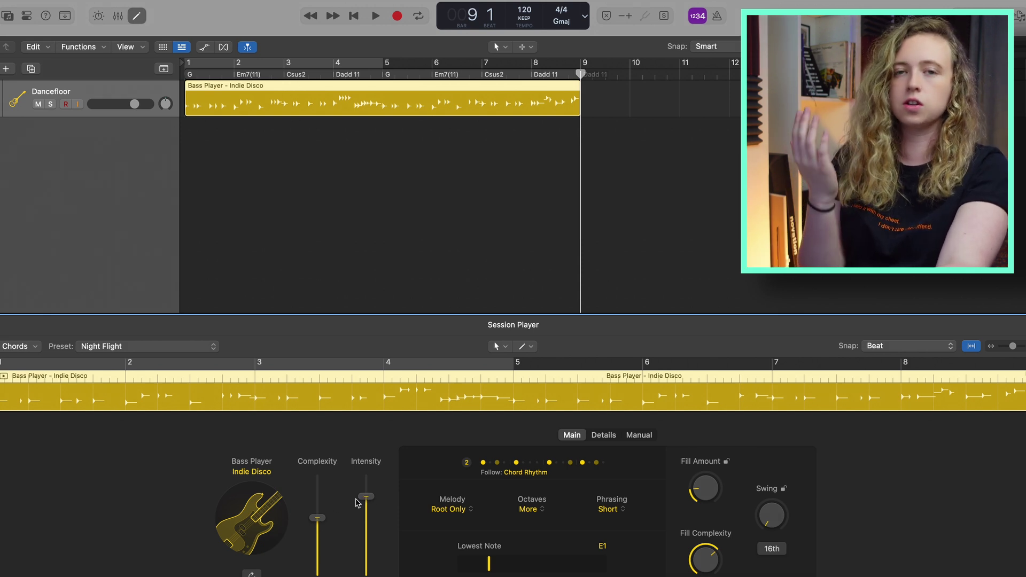
Lower the bass Intensity below the middle and show the chord rhythm pattern choices
{"action": "key", "text": "space"}
{"action": "left_click_drag", "start_coordinate": [366, 497], "coordinate": [394, 303]}
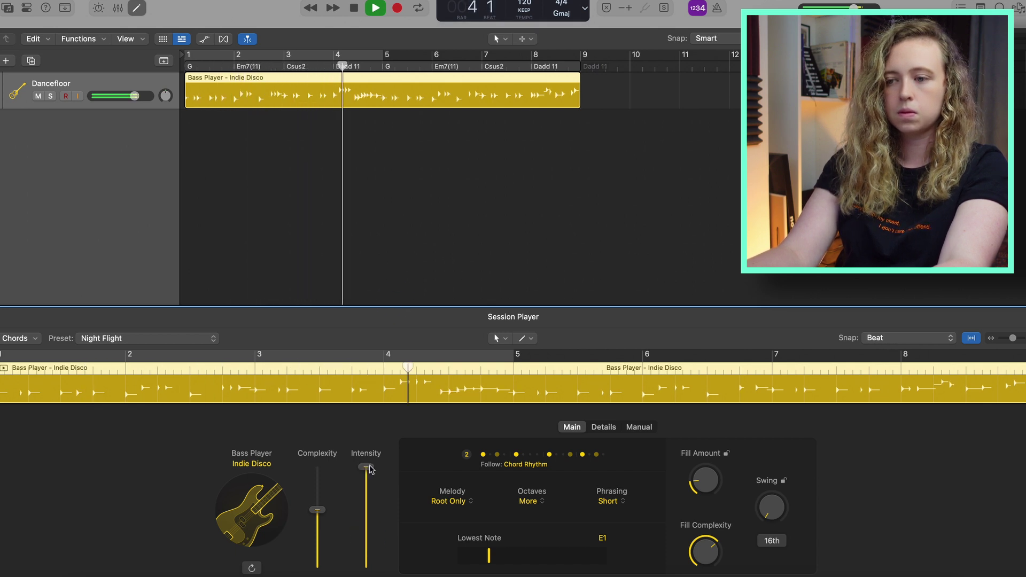
{"action": "left_click_drag", "start_coordinate": [371, 469], "coordinate": [367, 502]}
{"action": "key", "text": "space"}
{"action": "left_click", "coordinate": [537, 465]}
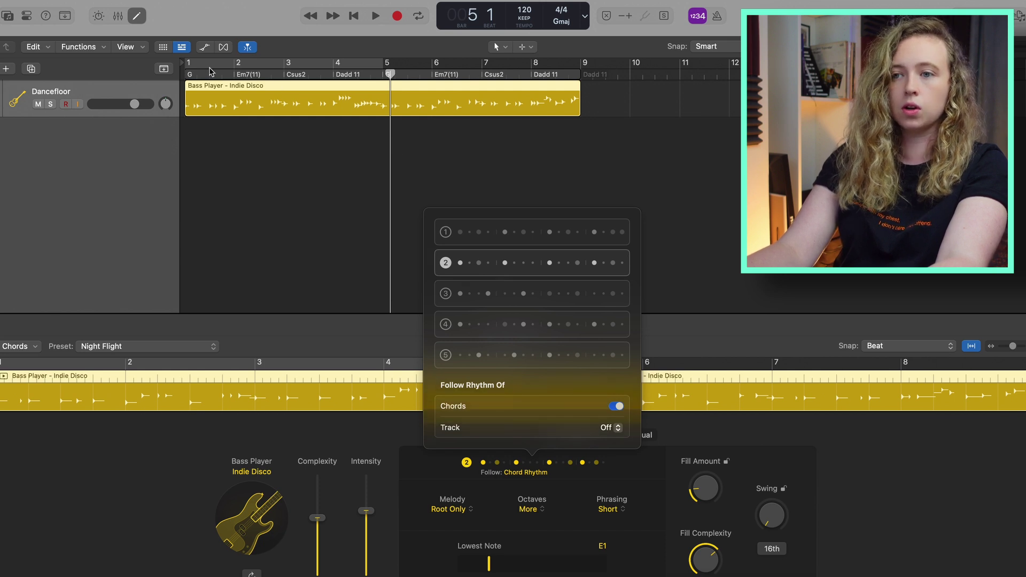
Audition the bass and switch it to chord rhythm pattern 5
{"action": "left_click", "coordinate": [189, 76]}
{"action": "key", "text": "space"}
{"action": "key", "text": "space"}
{"action": "key", "text": "space"}
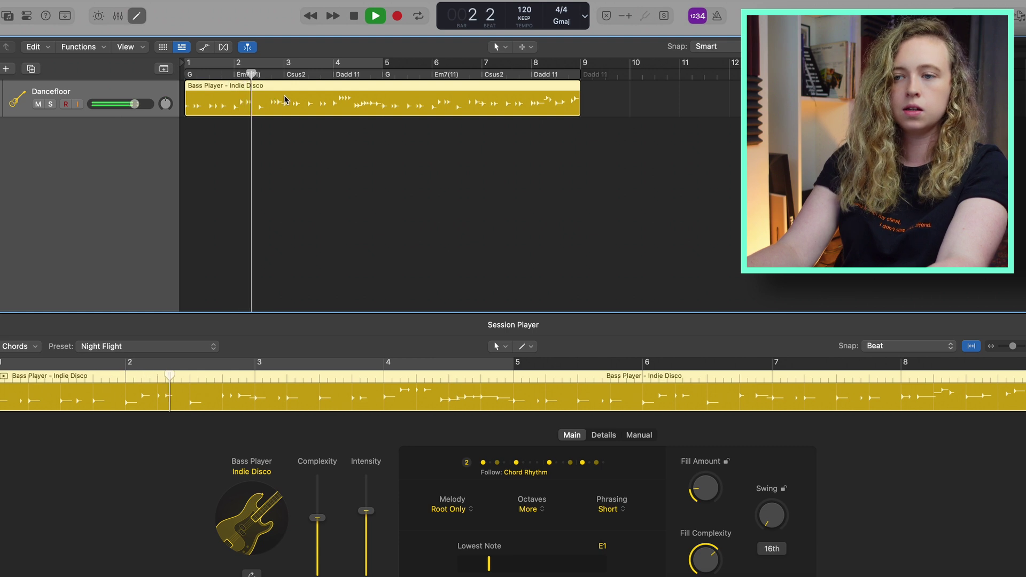
{"action": "key", "text": "space"}
{"action": "key", "text": "space"}
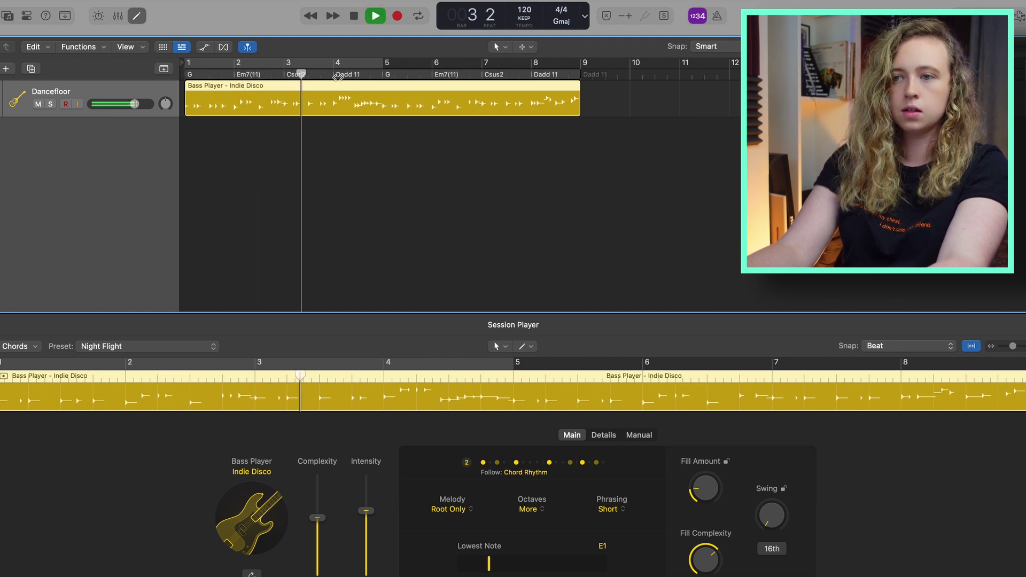
{"action": "key", "text": "space"}
{"action": "key", "text": "space"}
{"action": "key", "text": "space"}
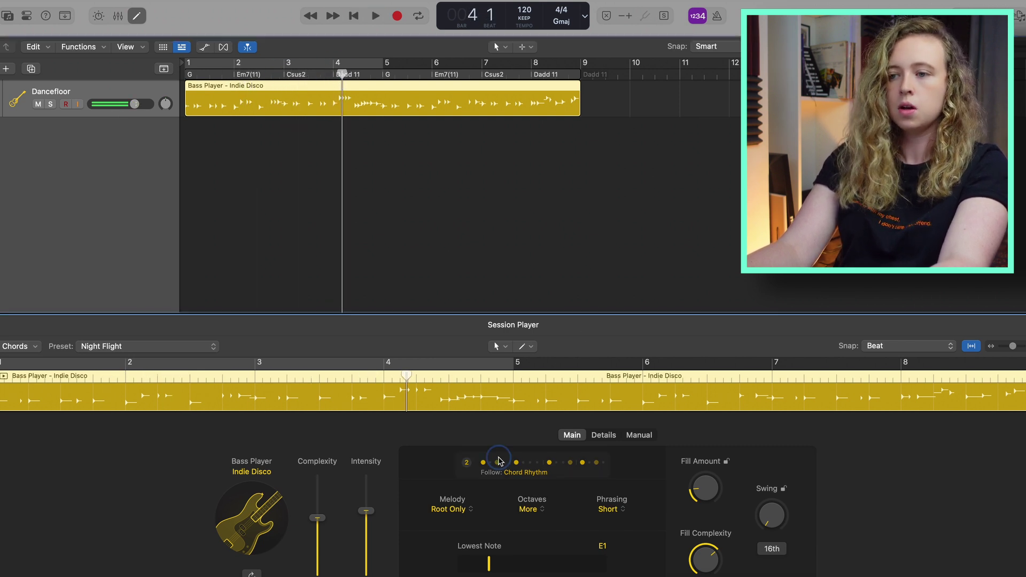
{"action": "left_click", "coordinate": [500, 463]}
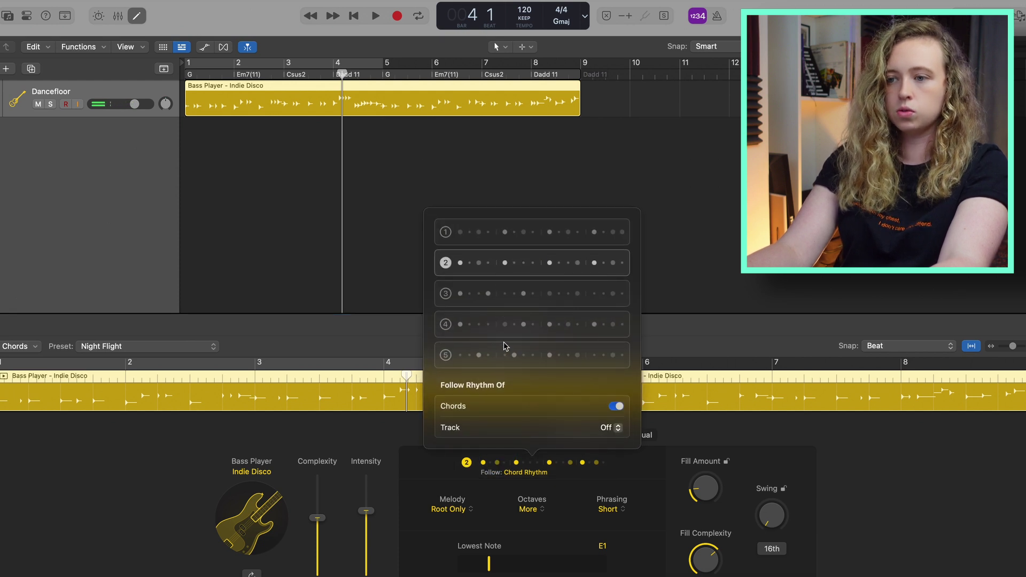
{"action": "left_click", "coordinate": [493, 355]}
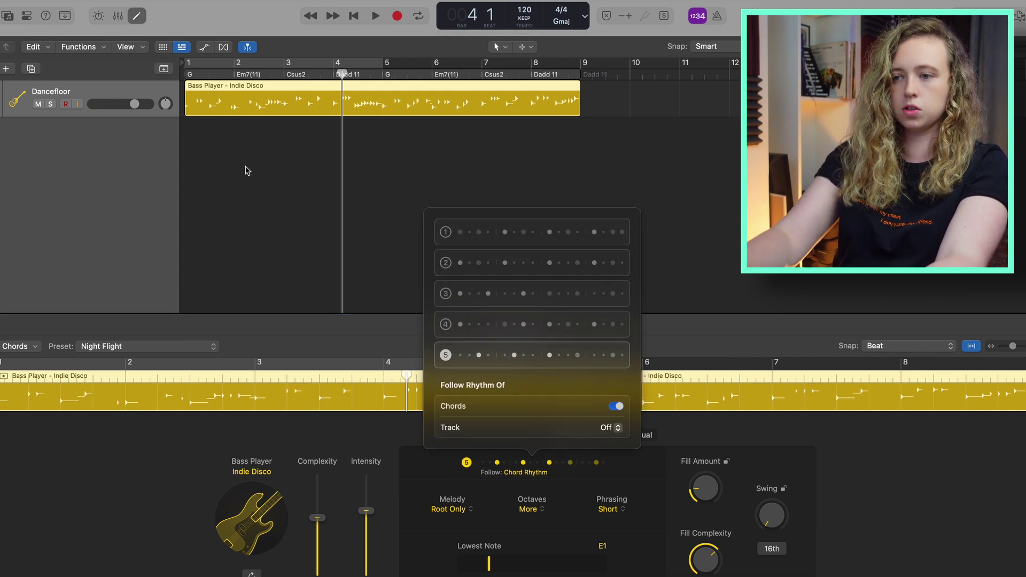
{"action": "left_click", "coordinate": [263, 102]}
Select the bass region and set it to follow rhythm pattern 2 instead
{"action": "key", "text": "space"}
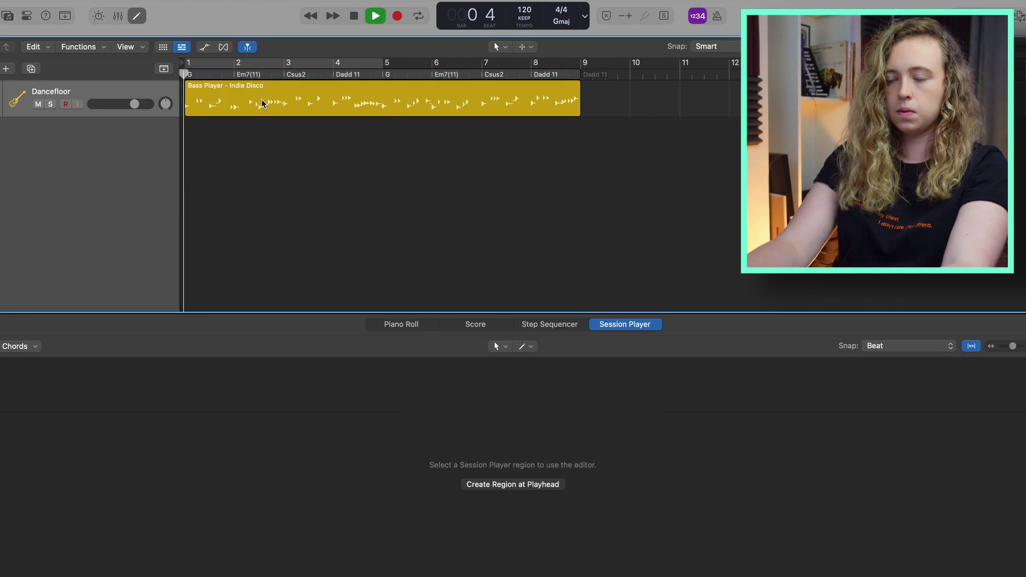
{"action": "left_click", "coordinate": [270, 107]}
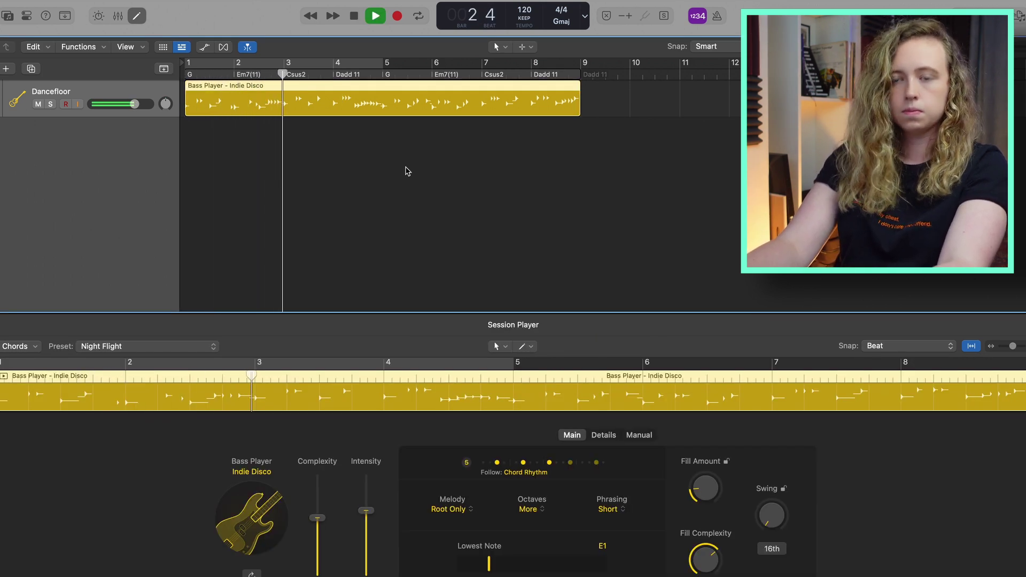
{"action": "key", "text": "space"}
{"action": "left_click", "coordinate": [522, 463]}
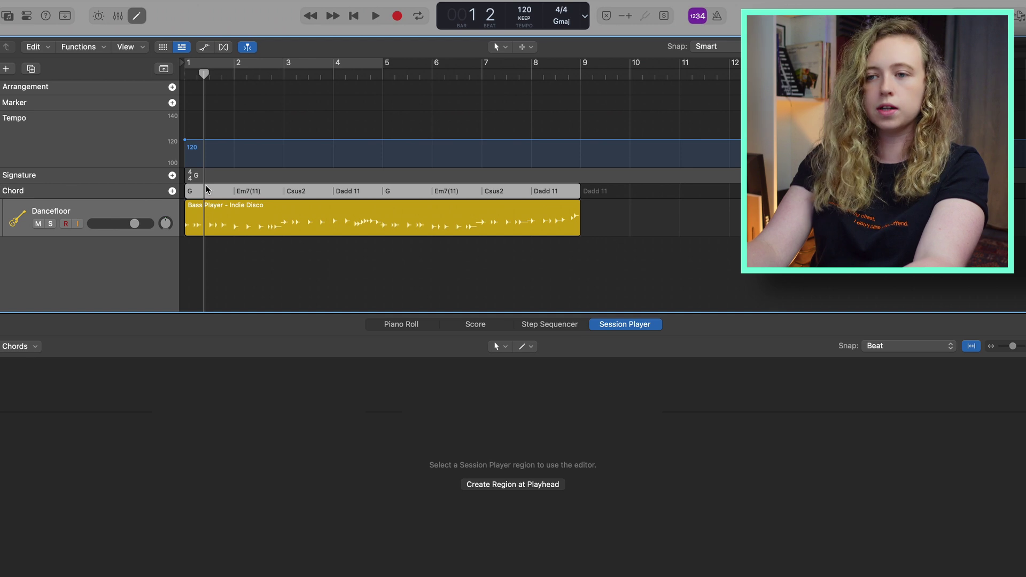
{"action": "double_click", "coordinate": [206, 191]}
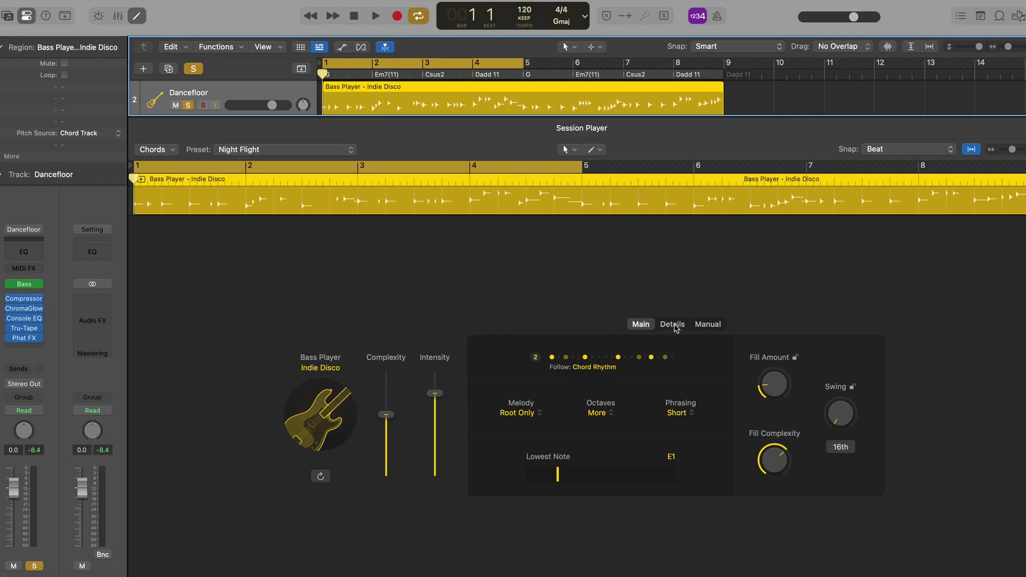
In the Details settings, raise Slides to about 97%, lower Intensity, and extend the cycle to bar 9
{"action": "left_click", "coordinate": [674, 325]}
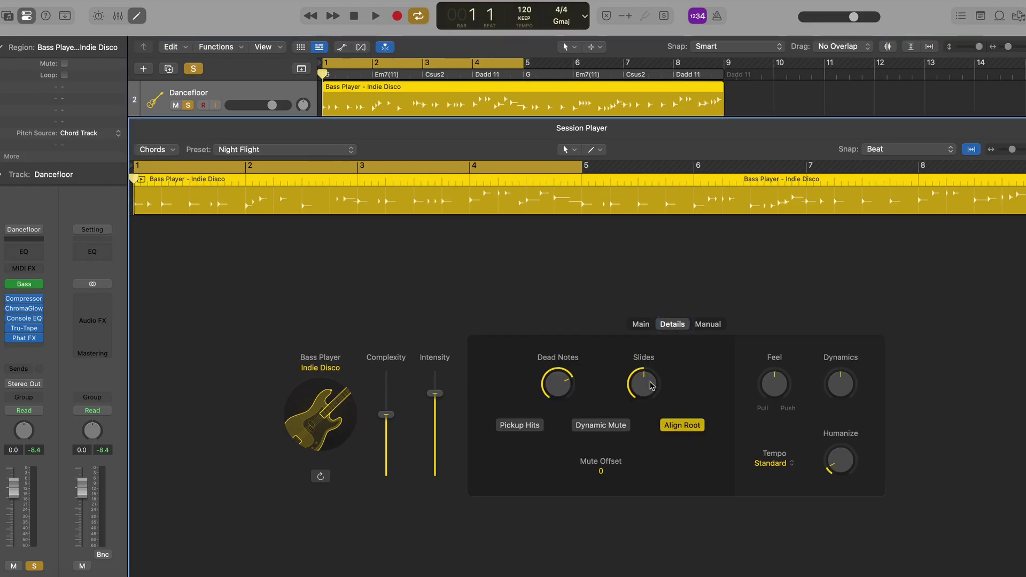
{"action": "key", "text": "space"}
{"action": "left_click_drag", "start_coordinate": [651, 386], "coordinate": [645, 300]}
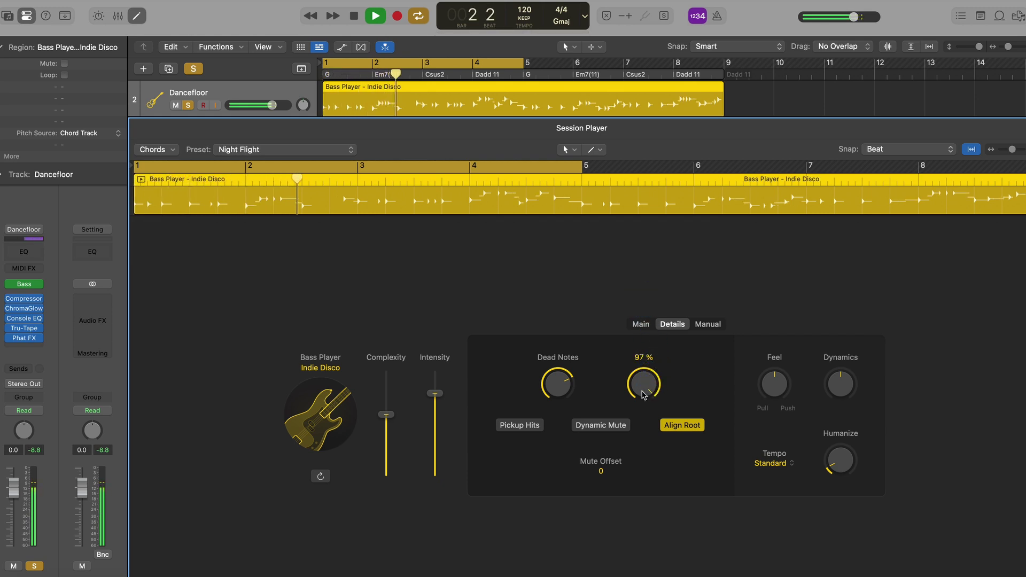
{"action": "left_click_drag", "start_coordinate": [435, 394], "coordinate": [387, 402]}
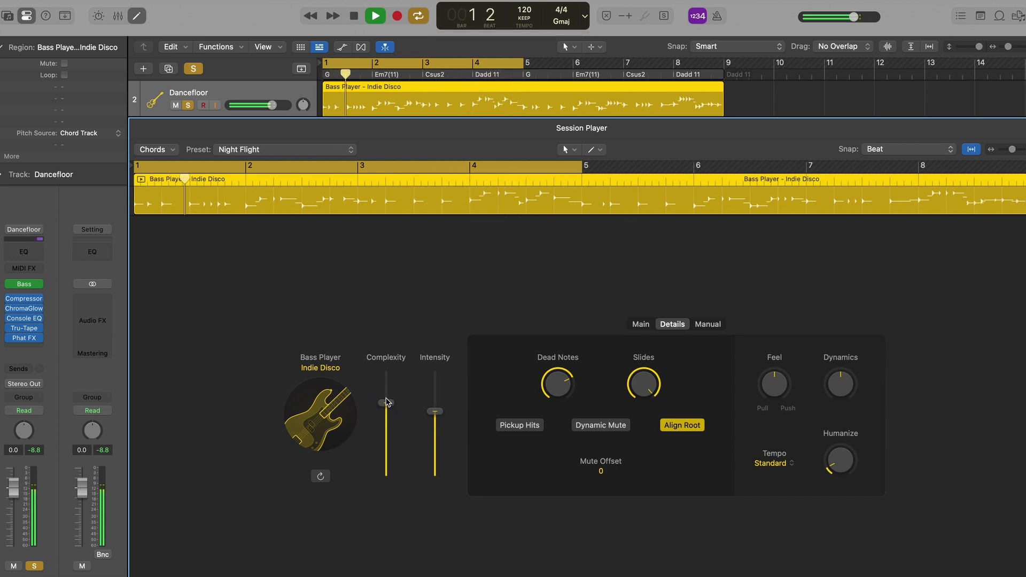
{"action": "left_click_drag", "start_coordinate": [524, 64], "coordinate": [719, 74]}
{"action": "key", "text": "space"}
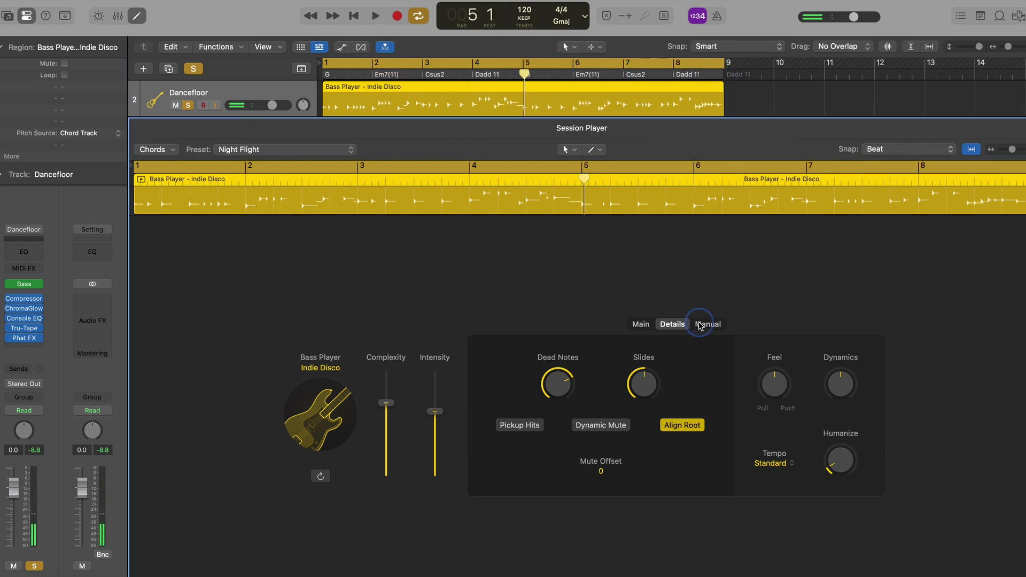
Switch to a Manual rhythm and turn on steps 1, 4, 7, 11 and 15
{"action": "left_click", "coordinate": [700, 325]}
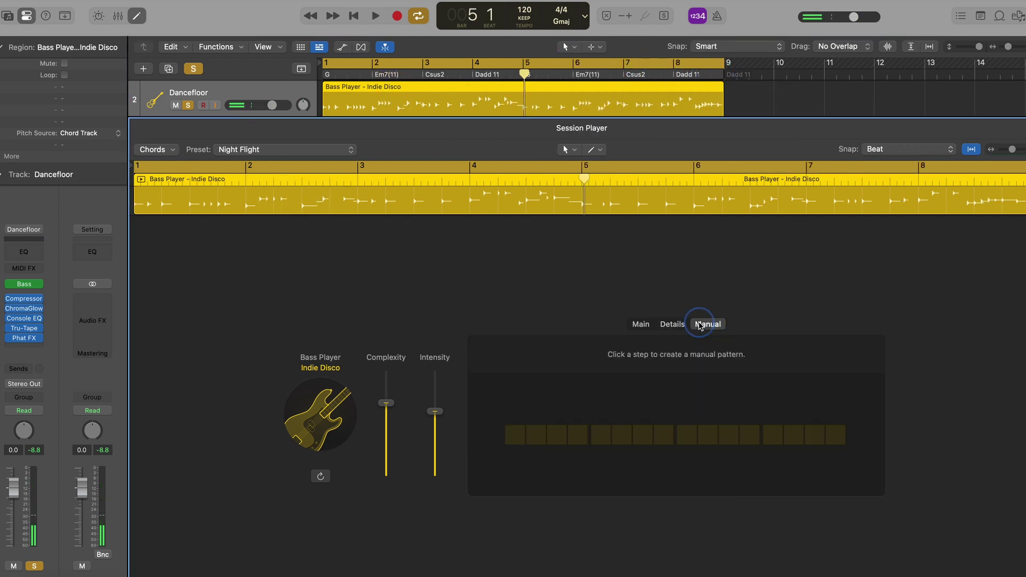
{"action": "left_click", "coordinate": [516, 436]}
{"action": "left_click", "coordinate": [516, 436]}
{"action": "left_click", "coordinate": [515, 435]}
{"action": "left_click", "coordinate": [577, 435]}
{"action": "left_click", "coordinate": [643, 435]}
{"action": "left_click", "coordinate": [729, 435]}
{"action": "left_click", "coordinate": [815, 436]}
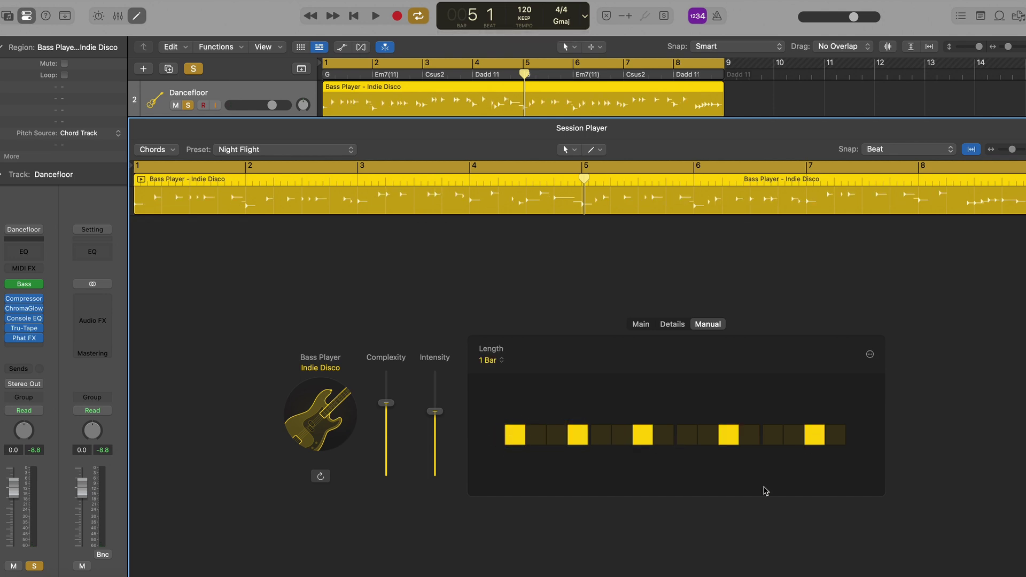
{"action": "key", "text": "space"}
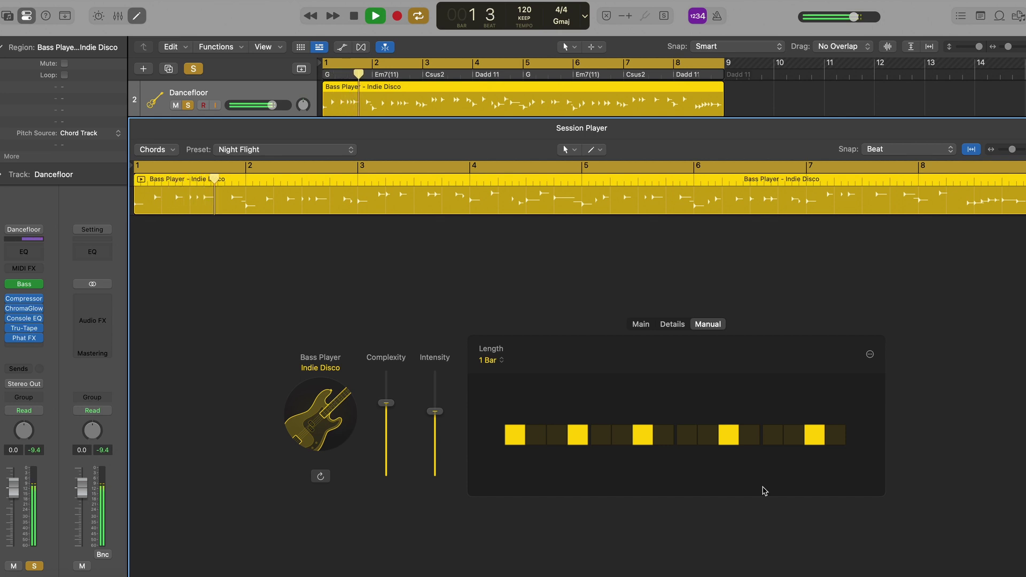
Refine the one-bar pattern during playback: drop step 4, add steps 5, 9, 13 and 16
{"action": "left_click", "coordinate": [661, 437]}
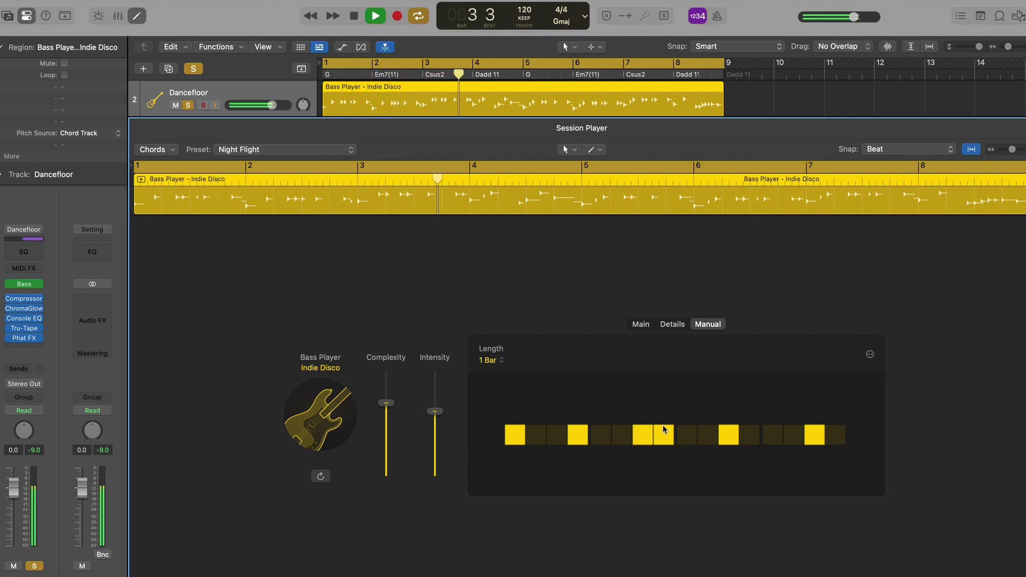
{"action": "left_click", "coordinate": [663, 436]}
{"action": "left_click", "coordinate": [687, 436]}
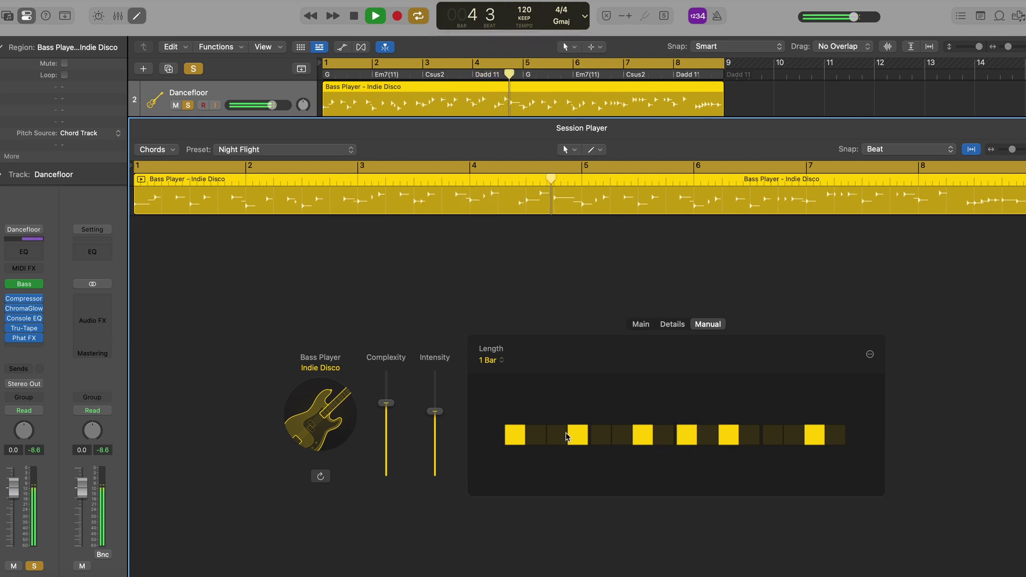
{"action": "left_click", "coordinate": [577, 434]}
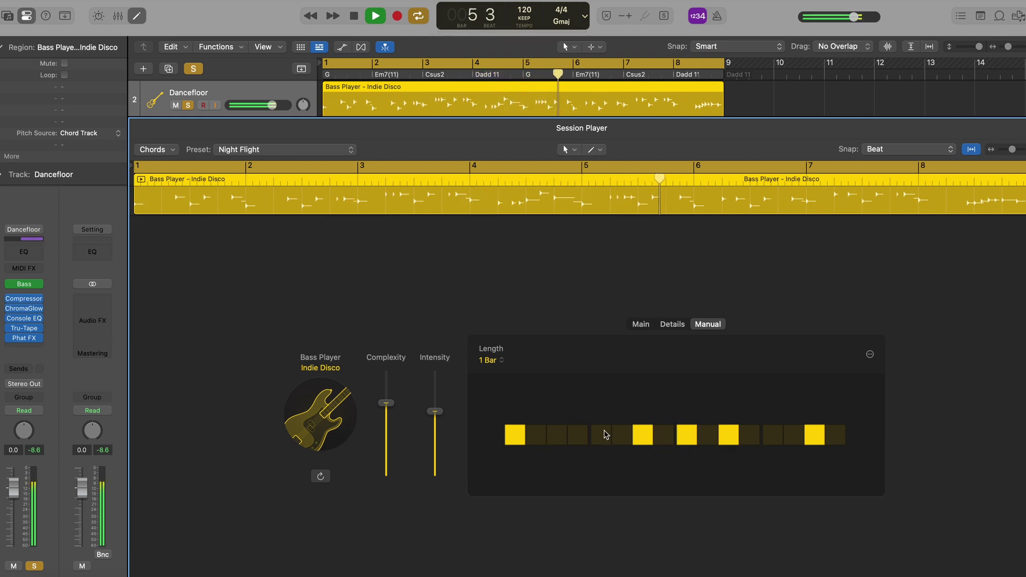
{"action": "left_click", "coordinate": [600, 434]}
{"action": "left_click", "coordinate": [774, 435]}
{"action": "left_click", "coordinate": [837, 435]}
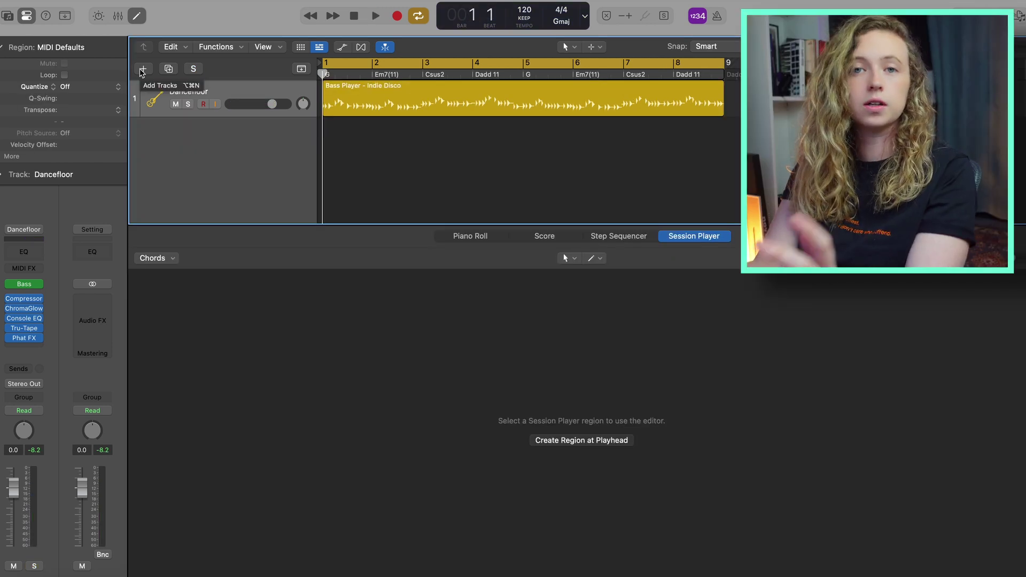
Add a Keyboard Player Session Player track using the Simple Pad style
{"action": "left_click", "coordinate": [142, 70]}
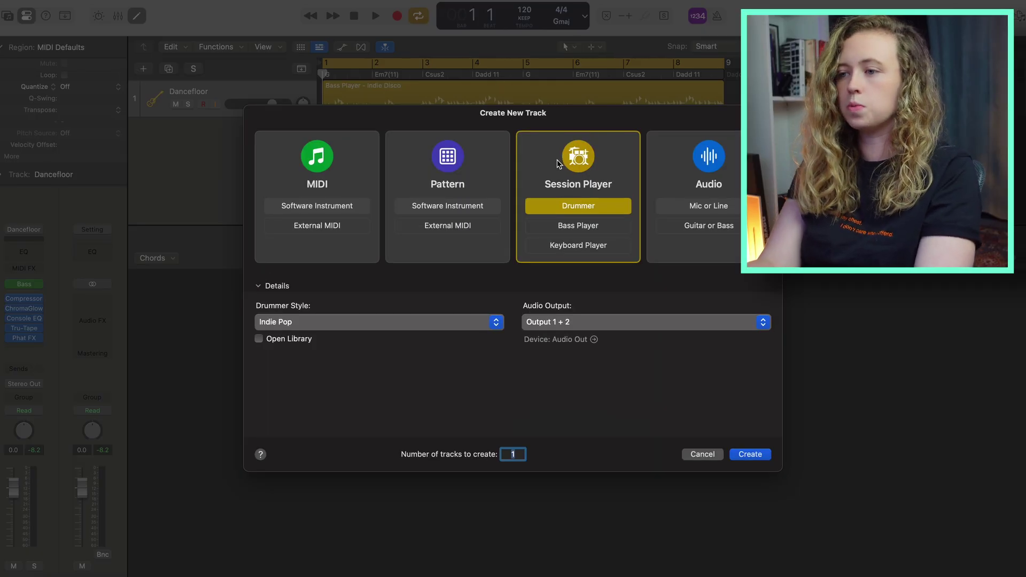
{"action": "left_click", "coordinate": [566, 245]}
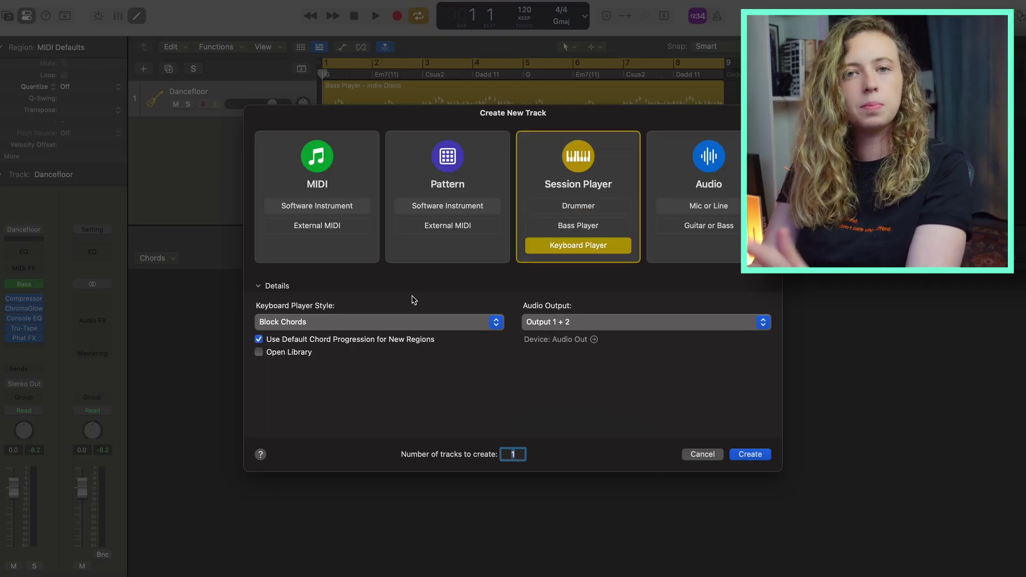
{"action": "left_click", "coordinate": [368, 323]}
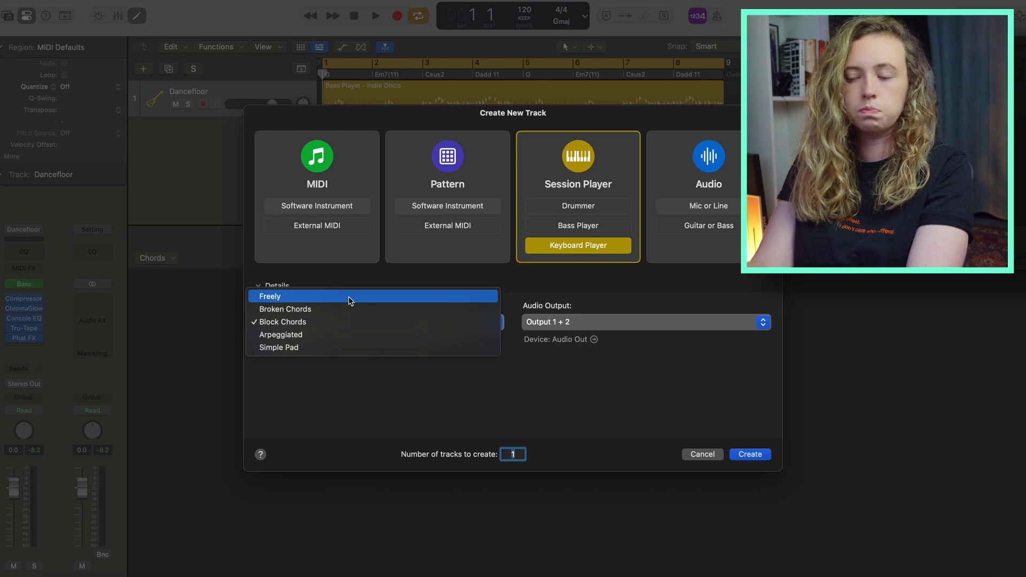
{"action": "left_click", "coordinate": [302, 348]}
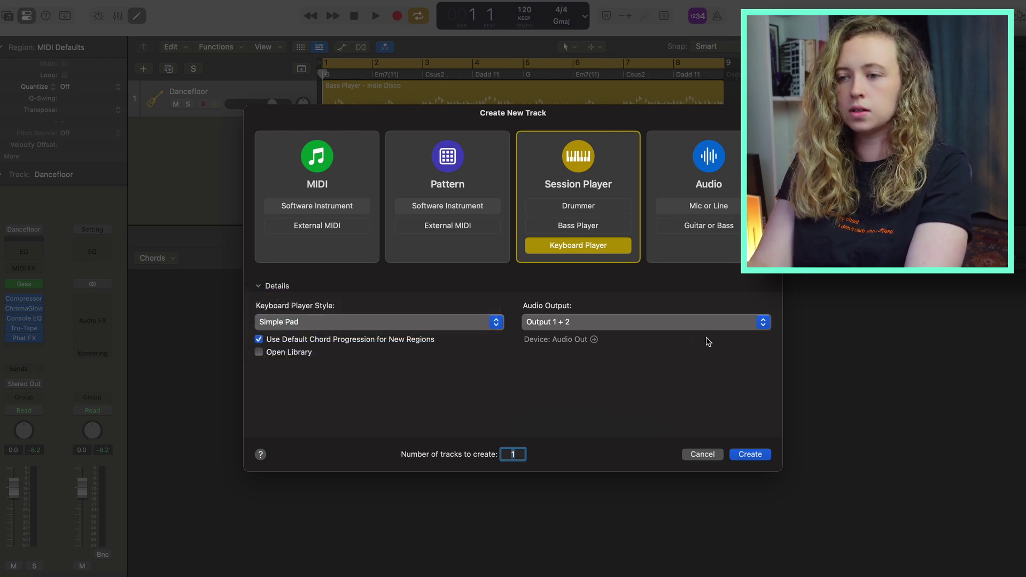
{"action": "left_click", "coordinate": [750, 455]}
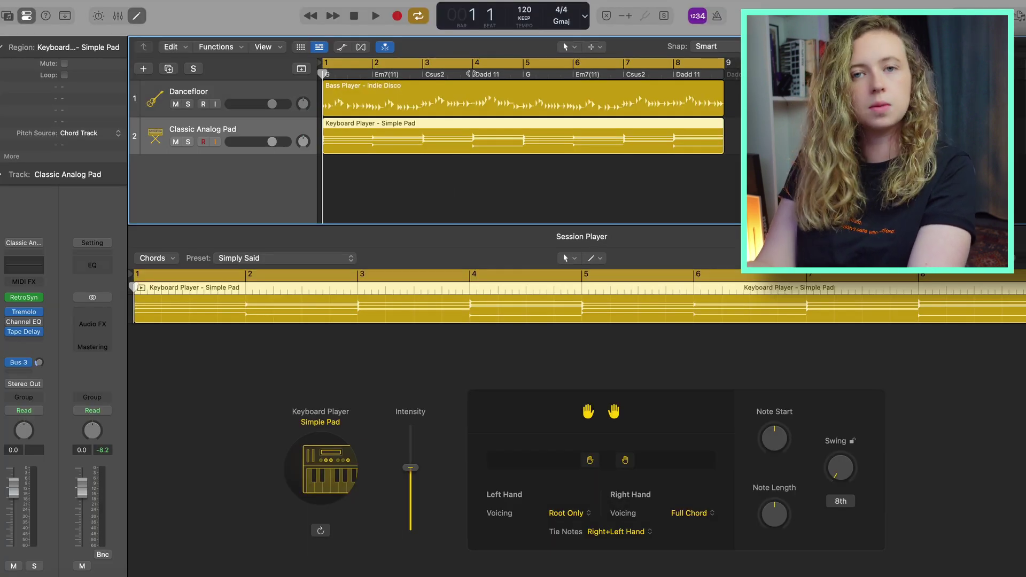
Mute and turn down the Dancefloor bass, set the pad track to -3.1 dB, and enlarge the editor
{"action": "key", "text": "space"}
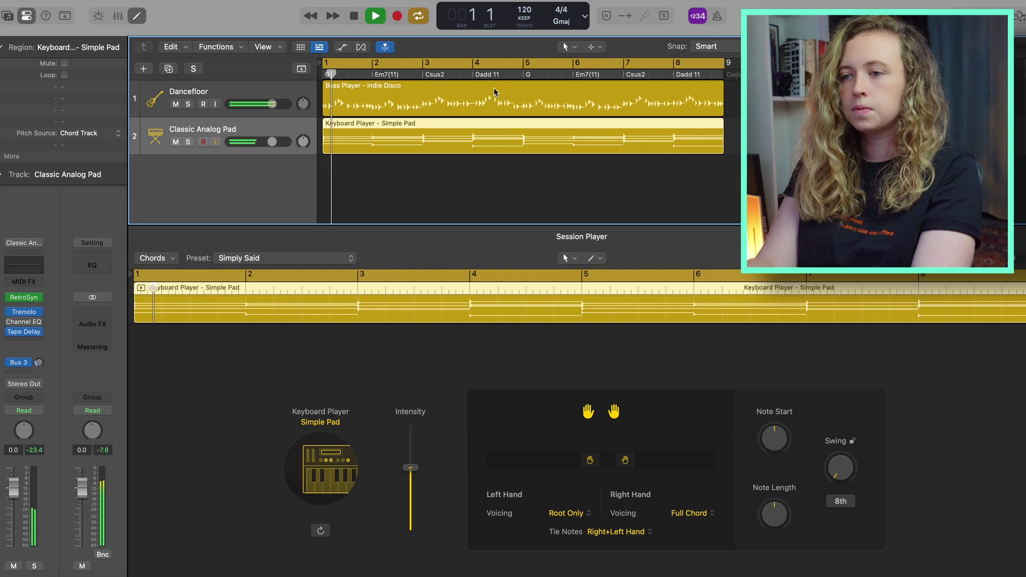
{"action": "key", "text": "ctrl+m"}
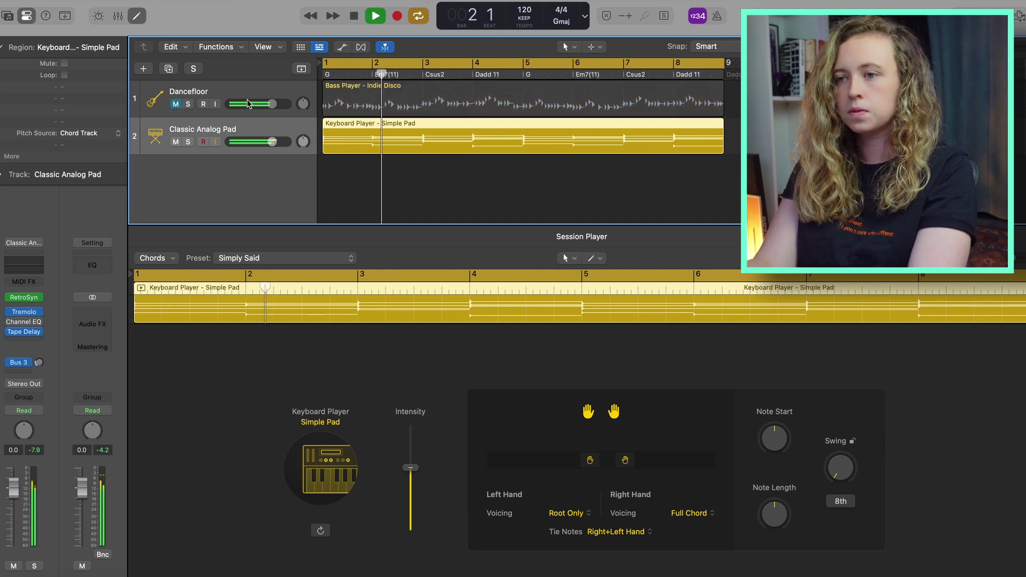
{"action": "left_click_drag", "start_coordinate": [262, 104], "coordinate": [247, 105]}
{"action": "left_click_drag", "start_coordinate": [272, 142], "coordinate": [264, 142]}
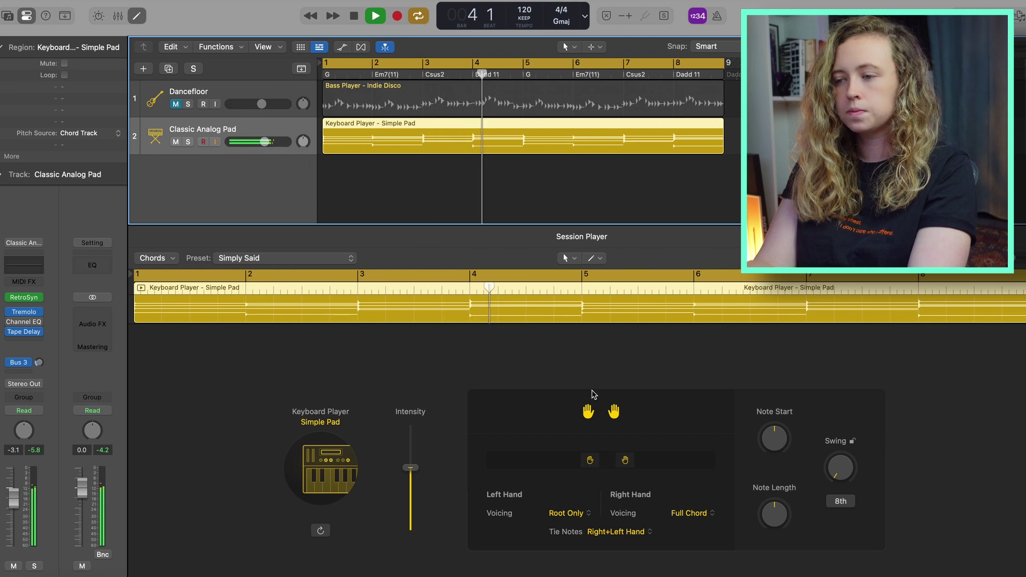
{"action": "key", "text": "space"}
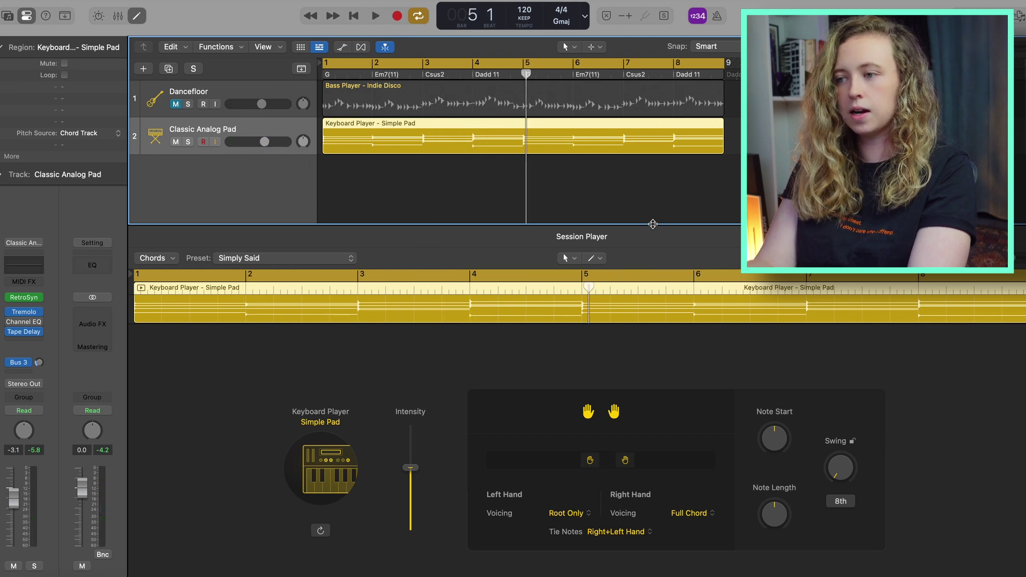
{"action": "left_click_drag", "start_coordinate": [653, 223], "coordinate": [653, 166]}
Compare the pad's hands during playback, ending with the left hand off and right-hand chords on
{"action": "left_click", "coordinate": [590, 382]}
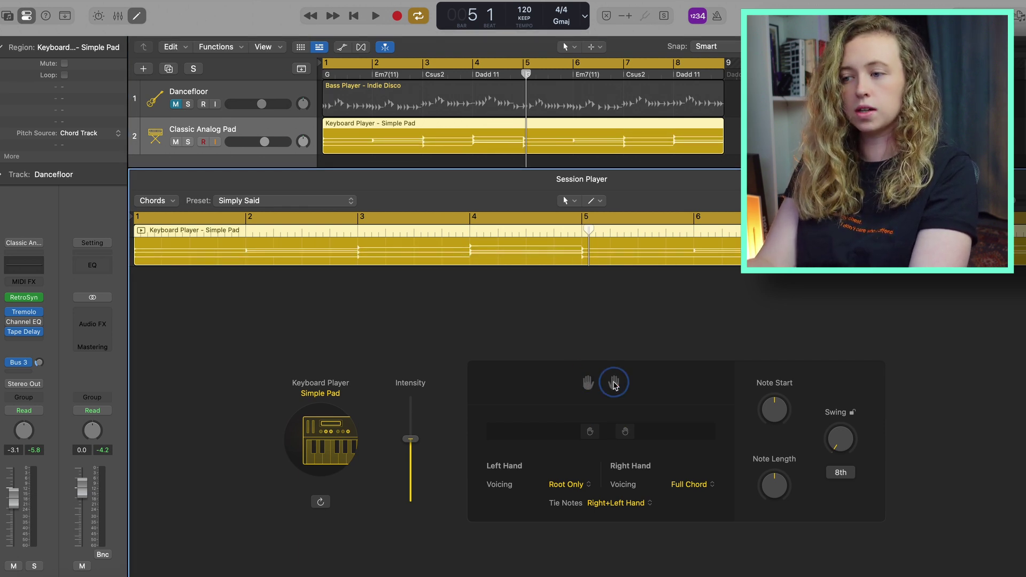
{"action": "left_click", "coordinate": [614, 382]}
{"action": "left_click", "coordinate": [589, 382]}
{"action": "key", "text": "space"}
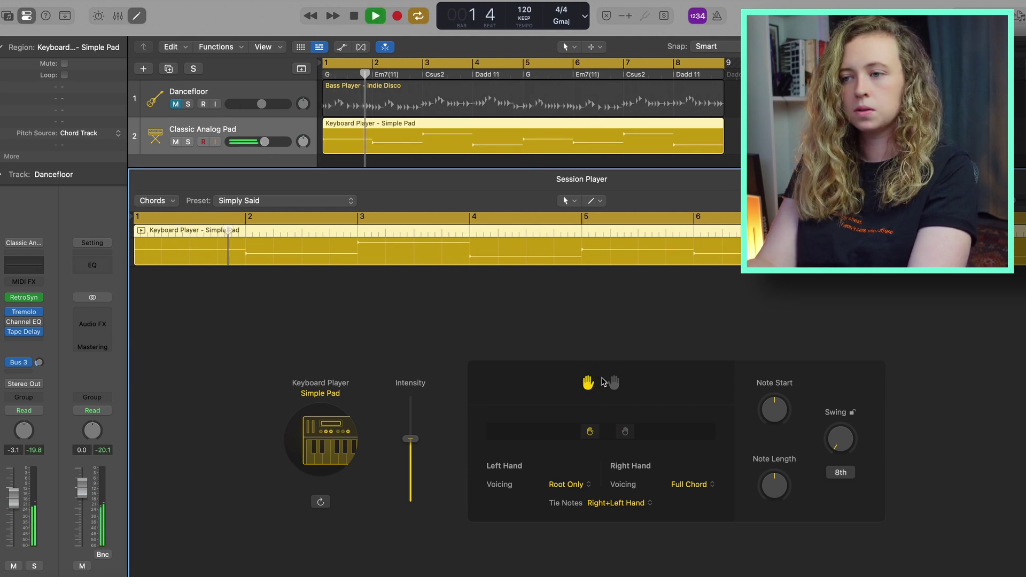
{"action": "left_click", "coordinate": [614, 383]}
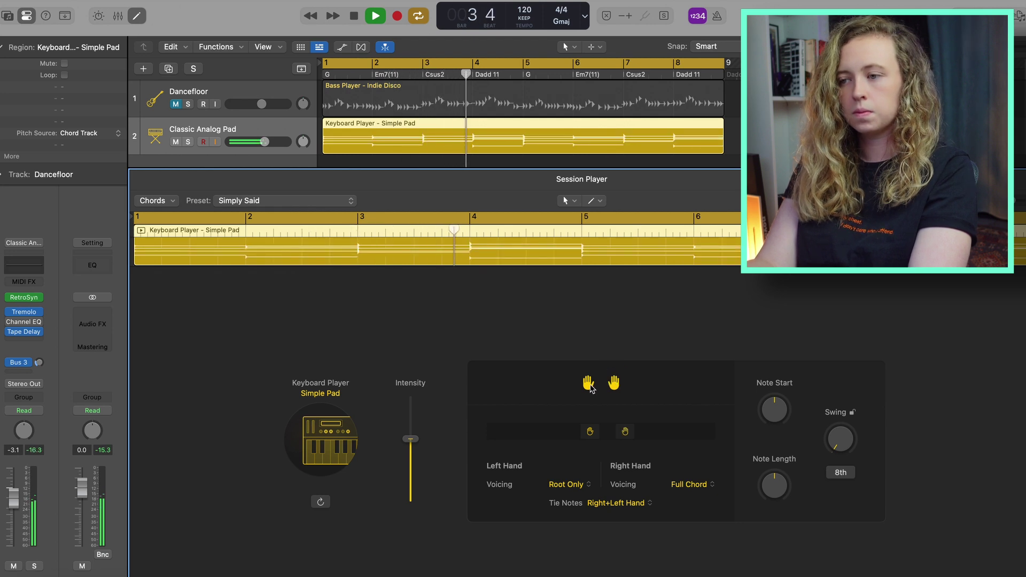
{"action": "left_click", "coordinate": [588, 383]}
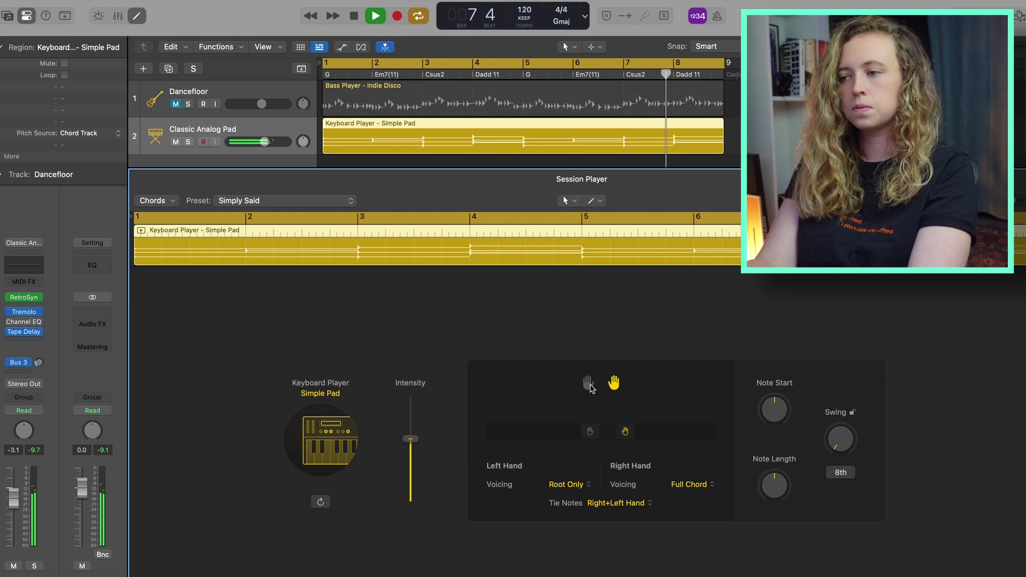
Re-enable the left hand, shift the right-hand split point, and show the Left Hand Voicing choices
{"action": "left_click", "coordinate": [589, 384]}
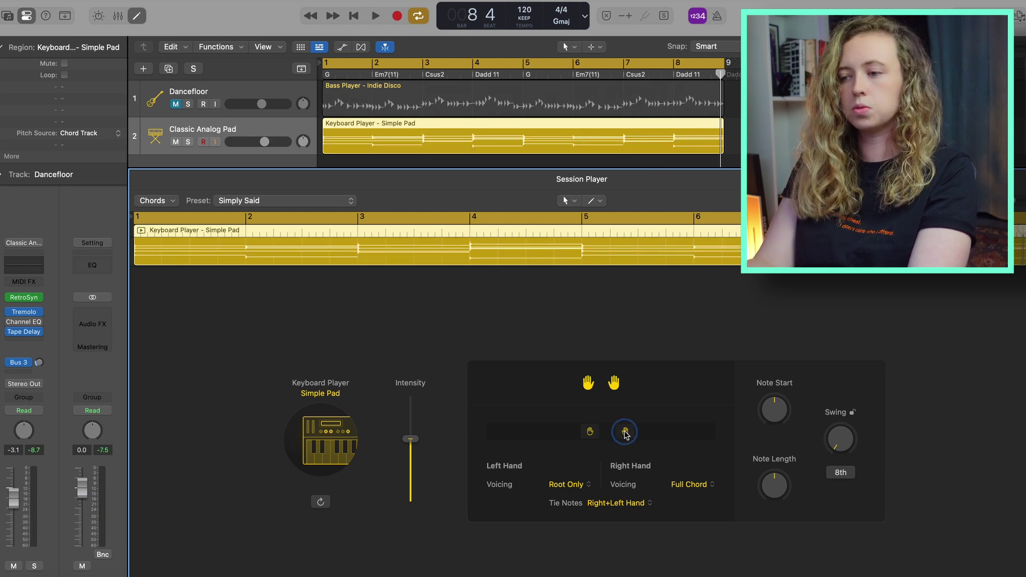
{"action": "left_click_drag", "start_coordinate": [628, 434], "coordinate": [684, 445]}
{"action": "key", "text": "space"}
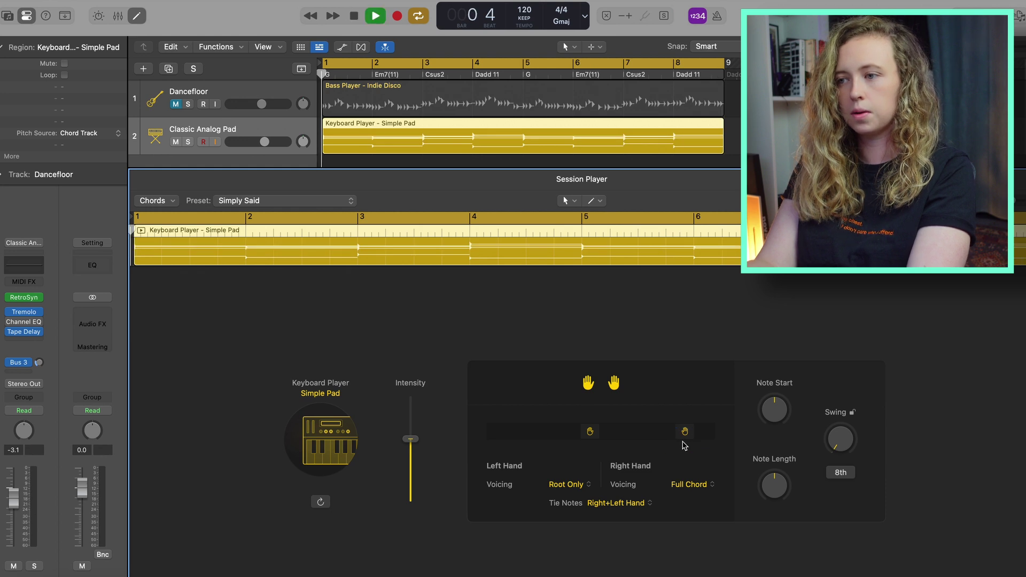
{"action": "left_click_drag", "start_coordinate": [680, 434], "coordinate": [522, 437]}
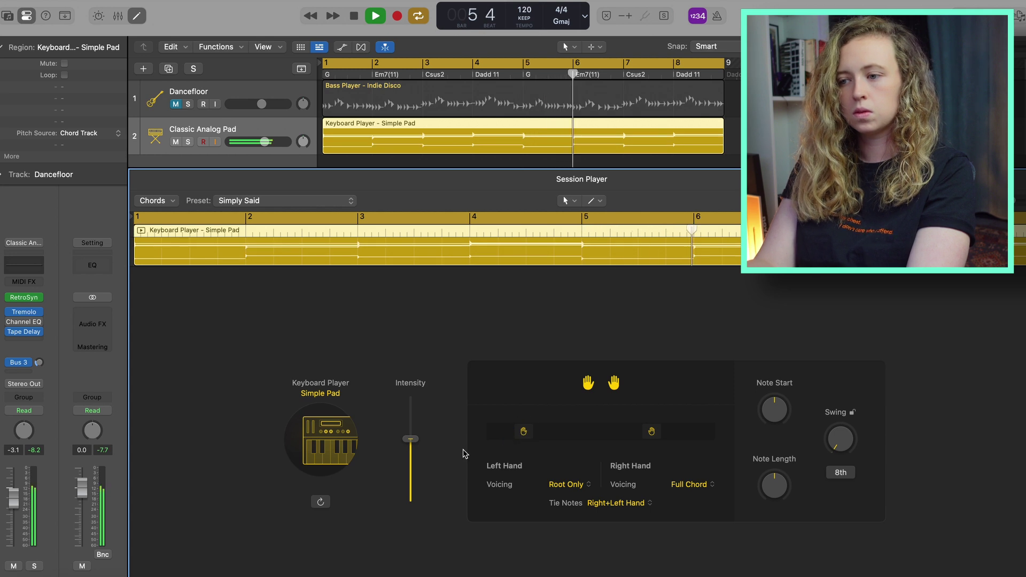
{"action": "left_click", "coordinate": [567, 447]}
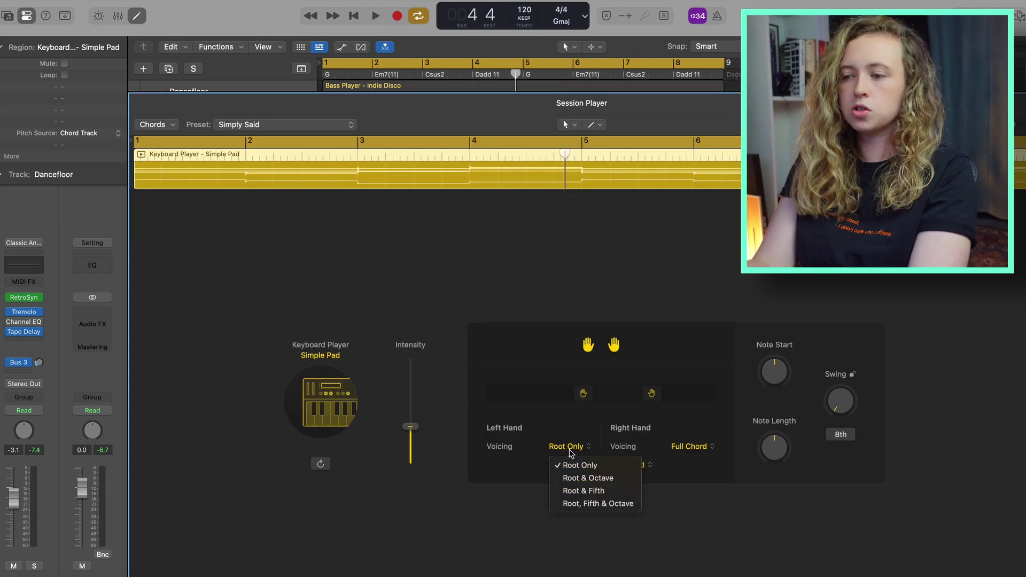
Switch the pad's left-hand voicing to Root & Octave and play it back
{"action": "left_click", "coordinate": [584, 479]}
{"action": "key", "text": "space"}
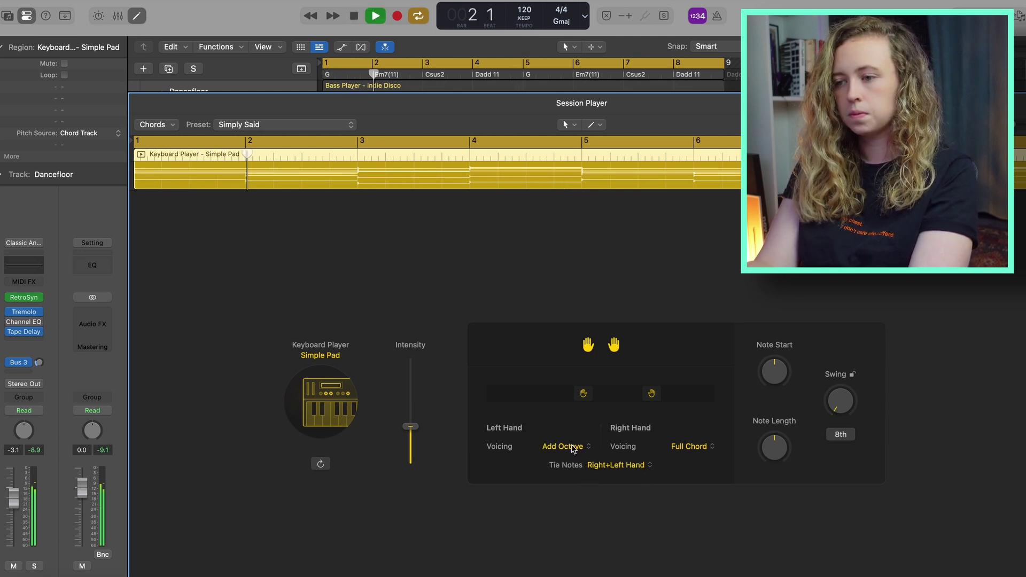
{"action": "key", "text": "space"}
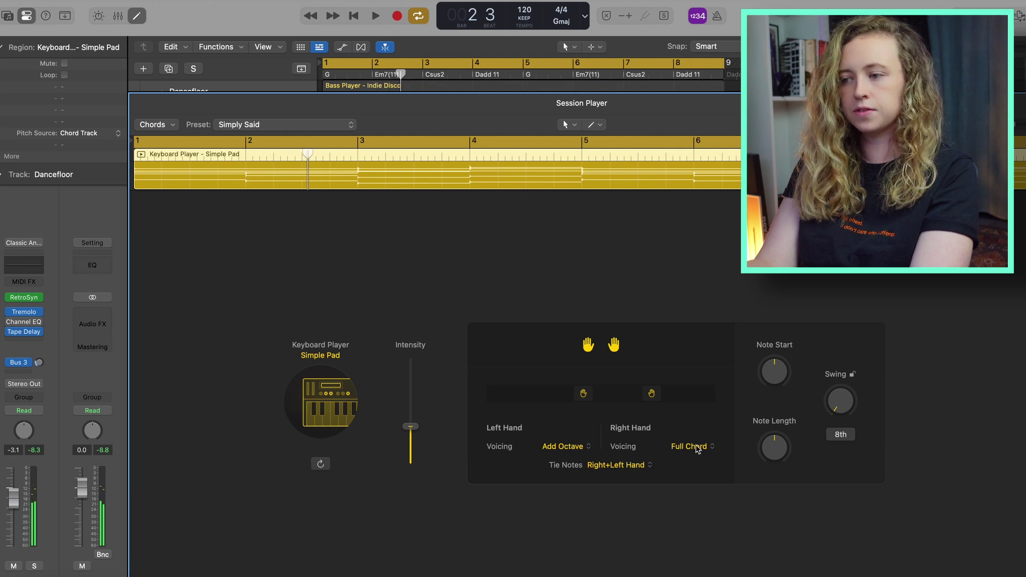
Try 3 Voice Wide on the right hand, then return it to Full Chord
{"action": "left_click", "coordinate": [697, 449]}
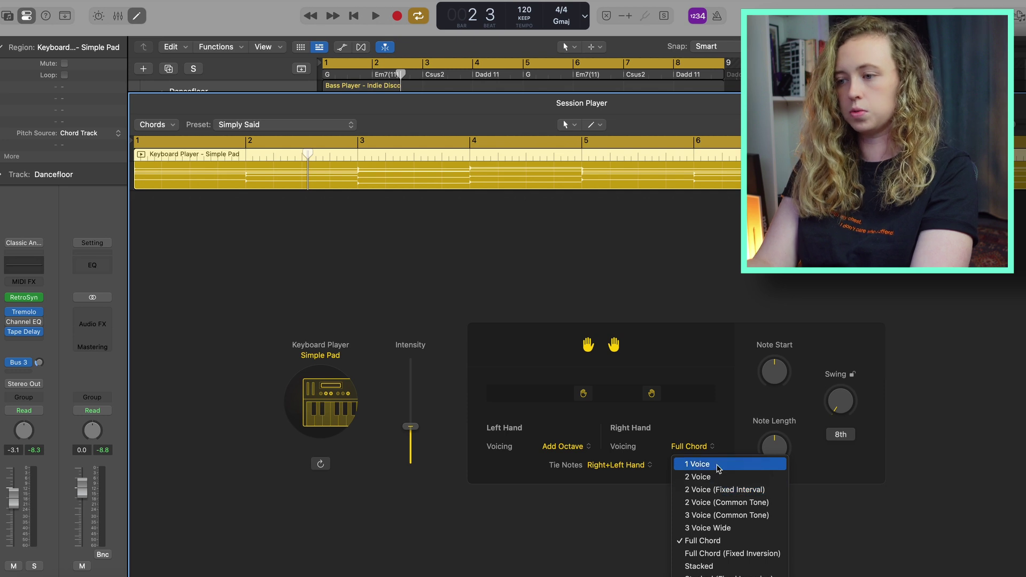
{"action": "left_click", "coordinate": [727, 515]}
{"action": "key", "text": "space"}
{"action": "left_click", "coordinate": [689, 447]}
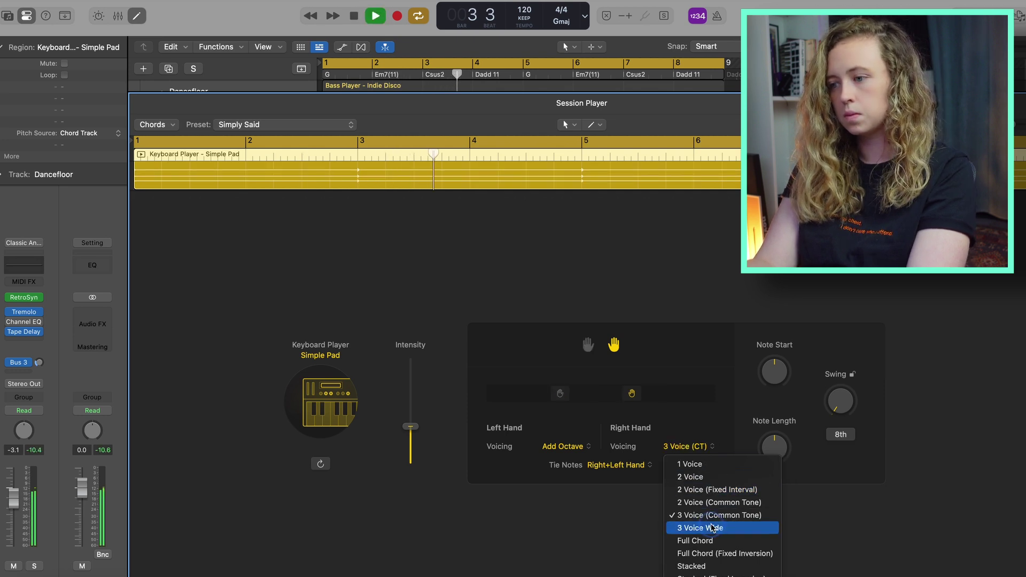
{"action": "left_click", "coordinate": [712, 529]}
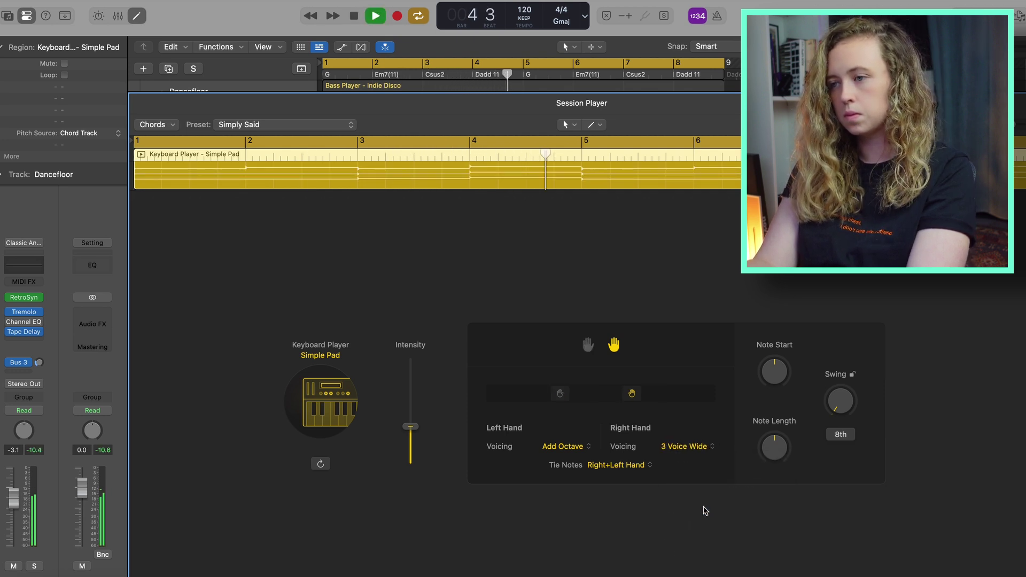
{"action": "left_click", "coordinate": [690, 447]}
{"action": "left_click", "coordinate": [691, 541]}
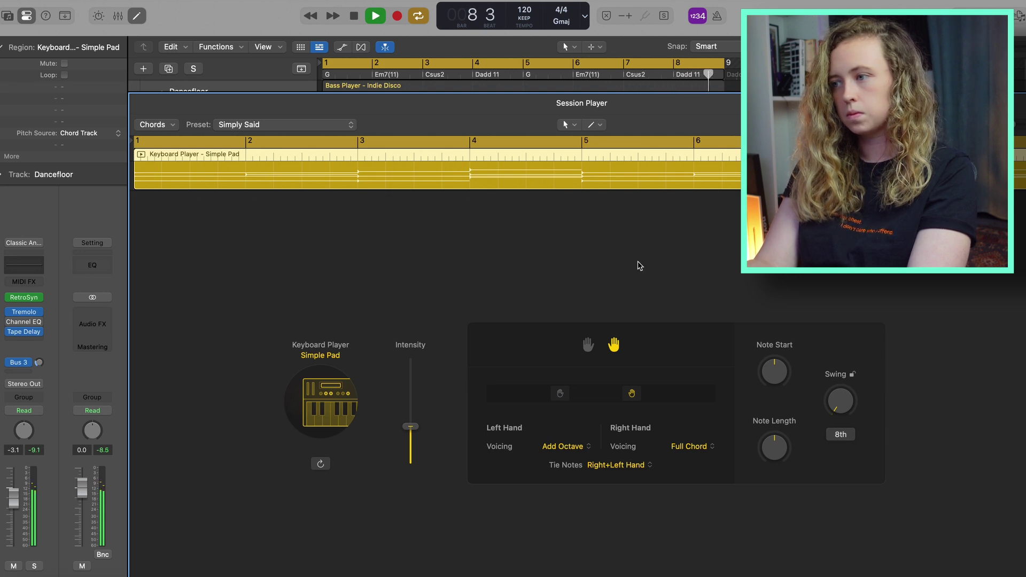
{"action": "key", "text": "space"}
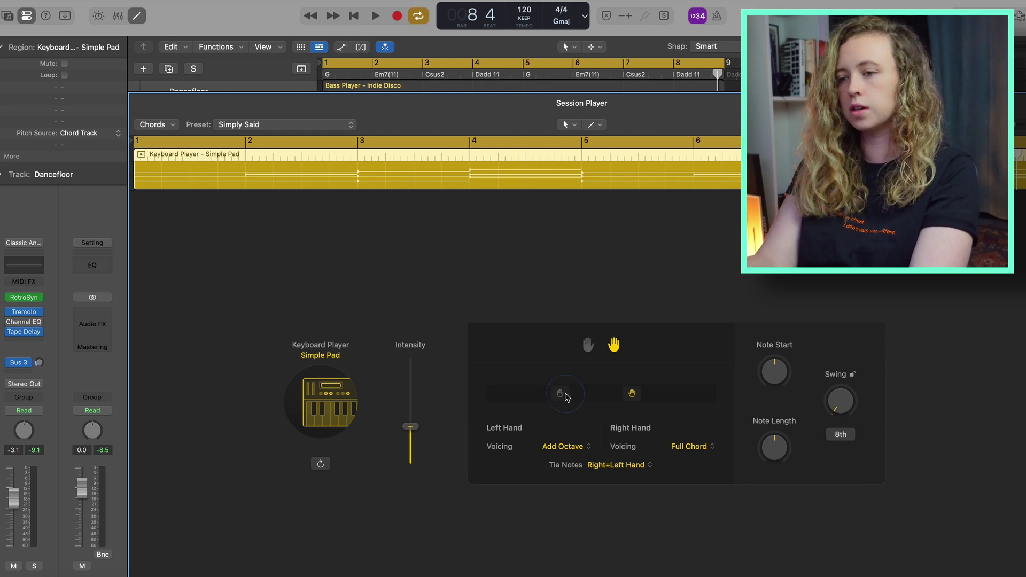
Audition the Dream Clouds and Lush Shimmers keyboard presets, then load String Chords
{"action": "left_click", "coordinate": [256, 126]}
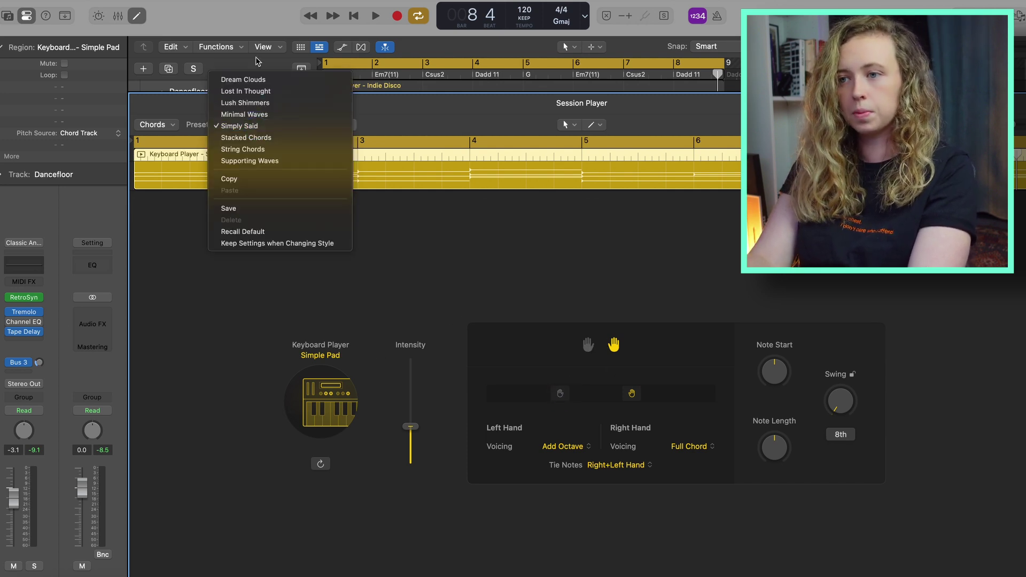
{"action": "left_click", "coordinate": [260, 79]}
{"action": "key", "text": "space"}
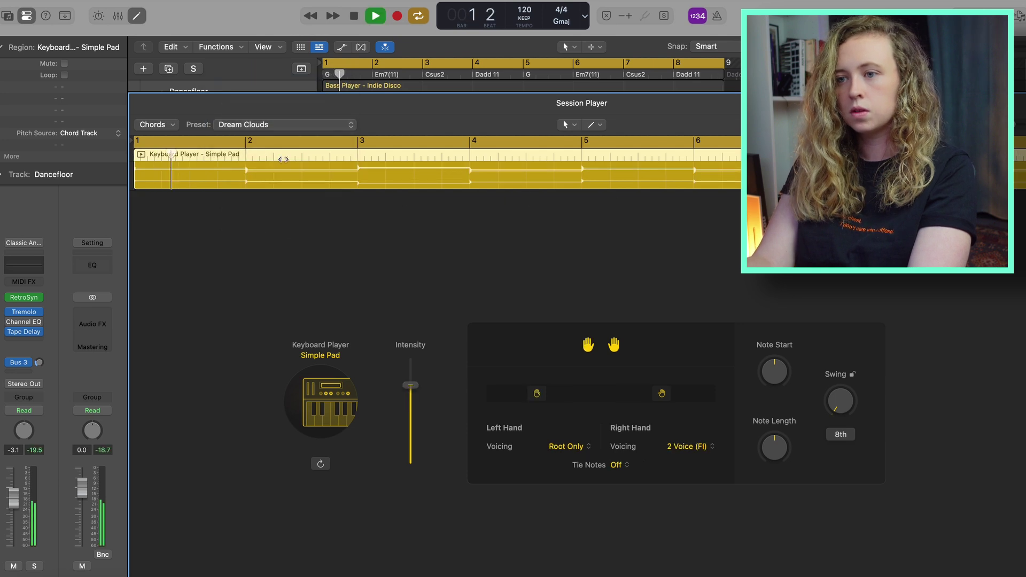
{"action": "left_click", "coordinate": [265, 127]}
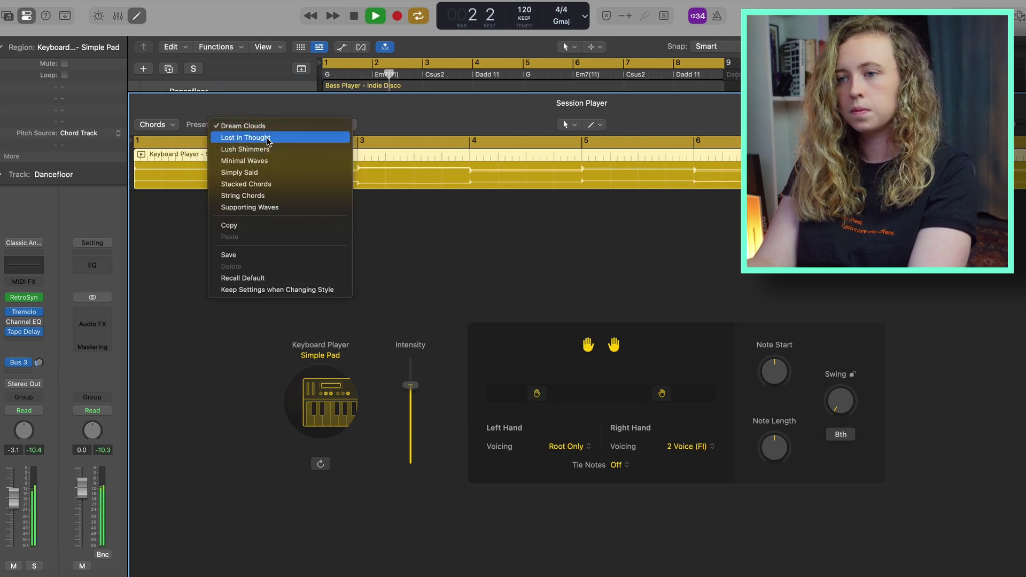
{"action": "left_click", "coordinate": [267, 149]}
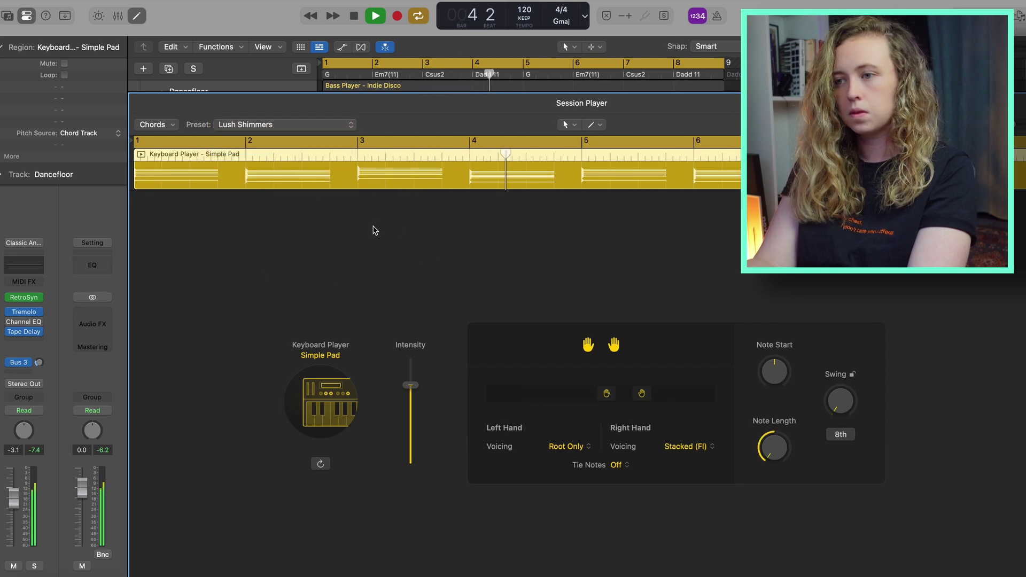
{"action": "left_click", "coordinate": [313, 124]}
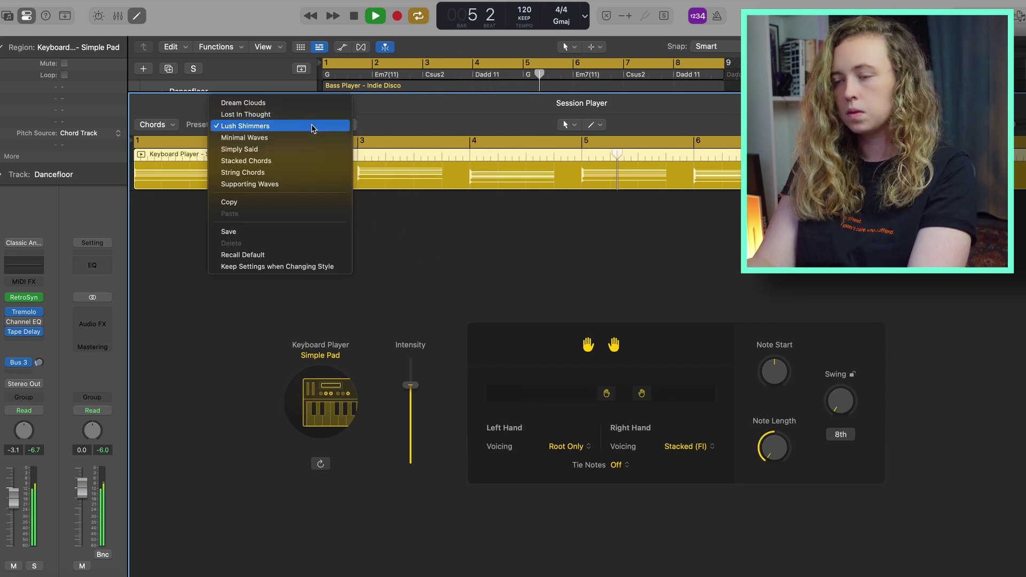
{"action": "left_click", "coordinate": [313, 150]}
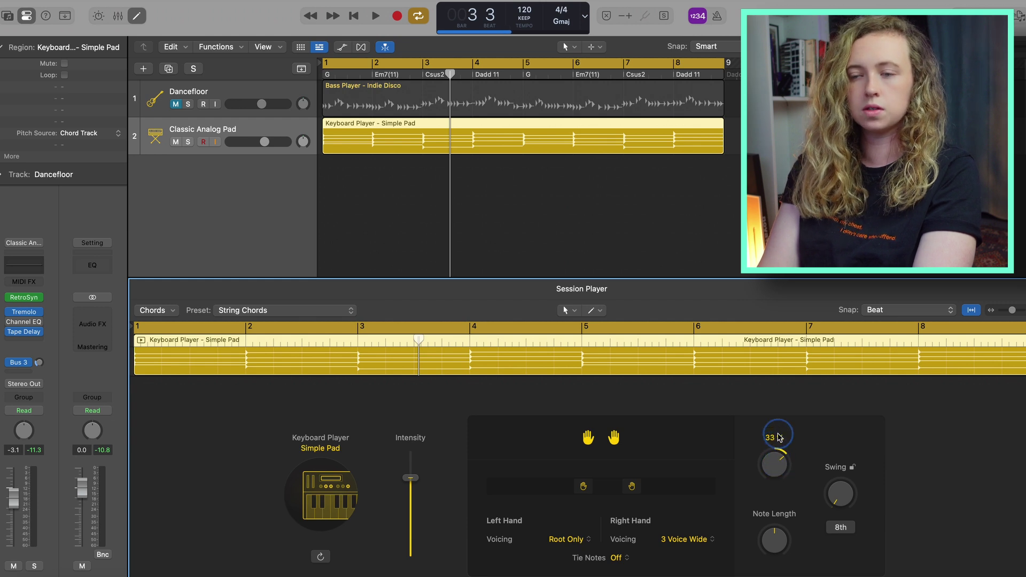
Sweep the Note Start knob up to 100%, then settle it near -24%, replaying after each change
{"action": "left_click_drag", "start_coordinate": [780, 438], "coordinate": [780, 443]}
{"action": "key", "text": "space"}
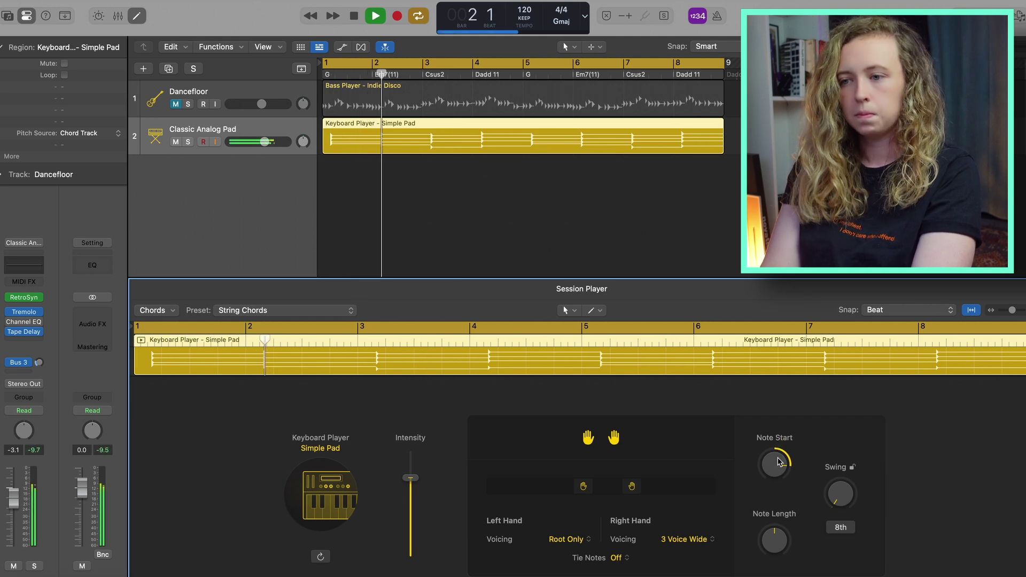
{"action": "left_click_drag", "start_coordinate": [779, 461], "coordinate": [774, 440]}
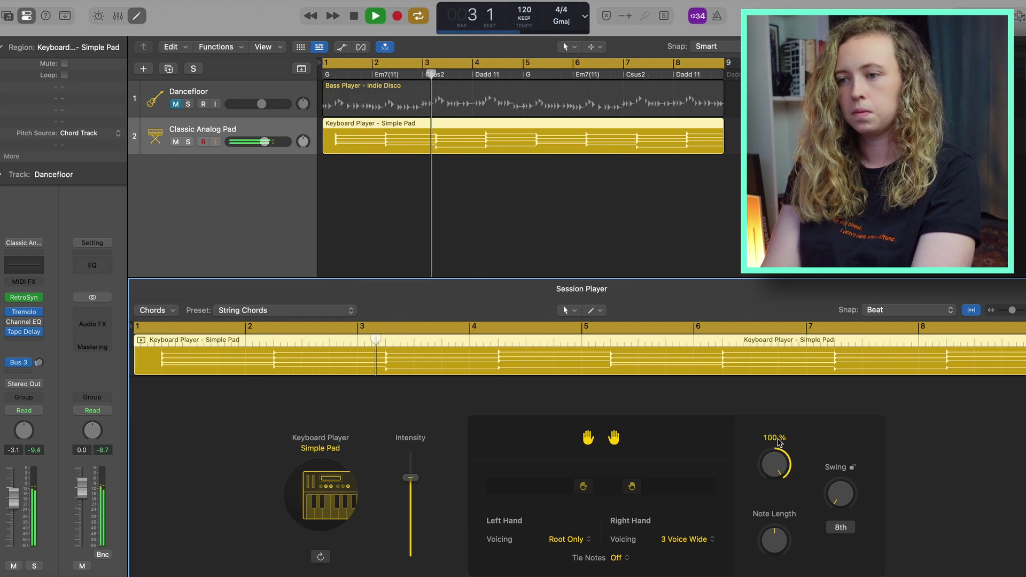
{"action": "key", "text": "space"}
{"action": "mouse_move", "coordinate": [774, 440]}
{"action": "left_mouse_down"}
{"action": "mouse_move", "coordinate": [776, 463]}
{"action": "mouse_move", "coordinate": [776, 424]}
{"action": "left_mouse_up"}
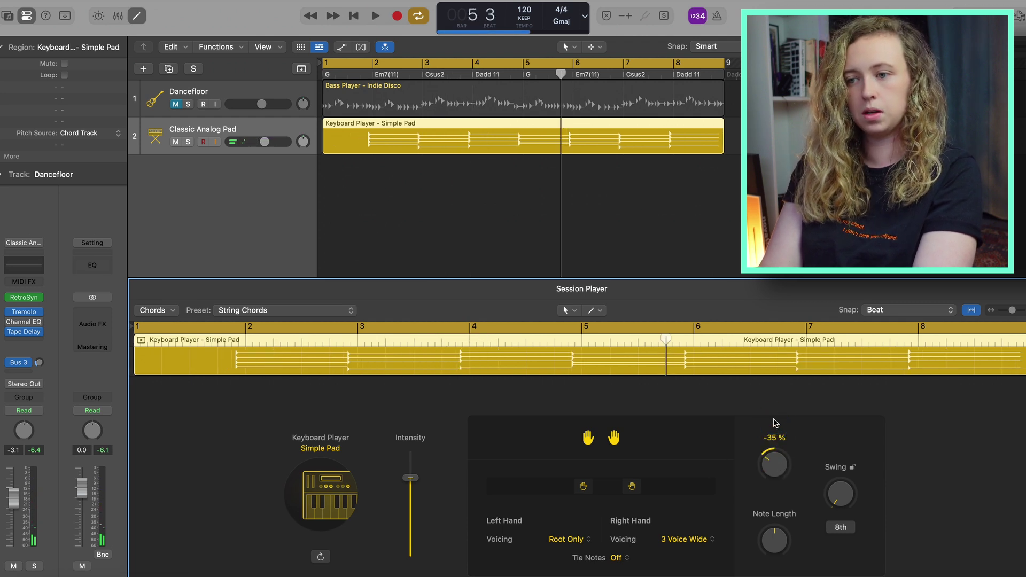
{"action": "key", "text": "space"}
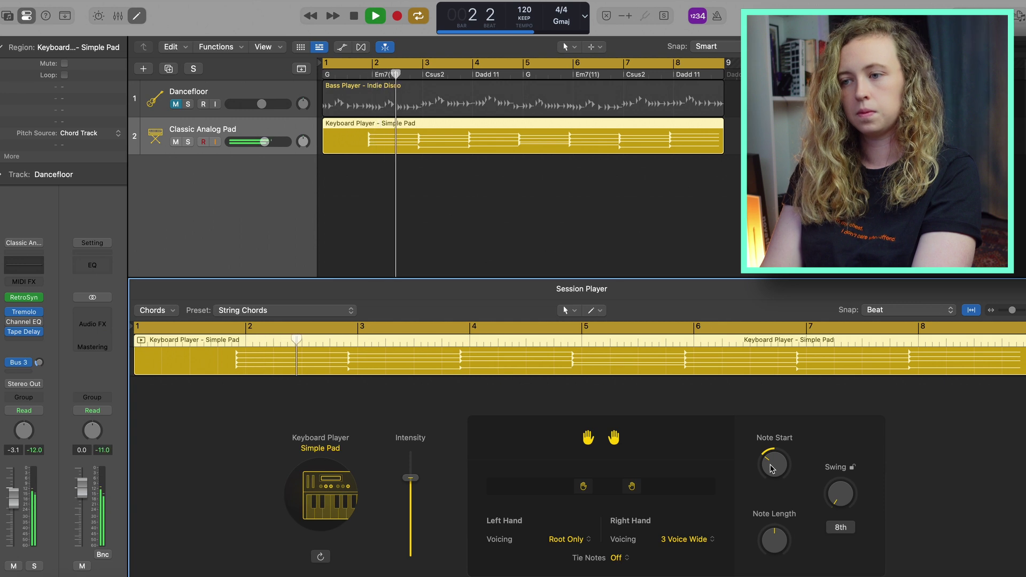
{"action": "left_click_drag", "start_coordinate": [772, 469], "coordinate": [775, 446]}
{"action": "key", "text": "space"}
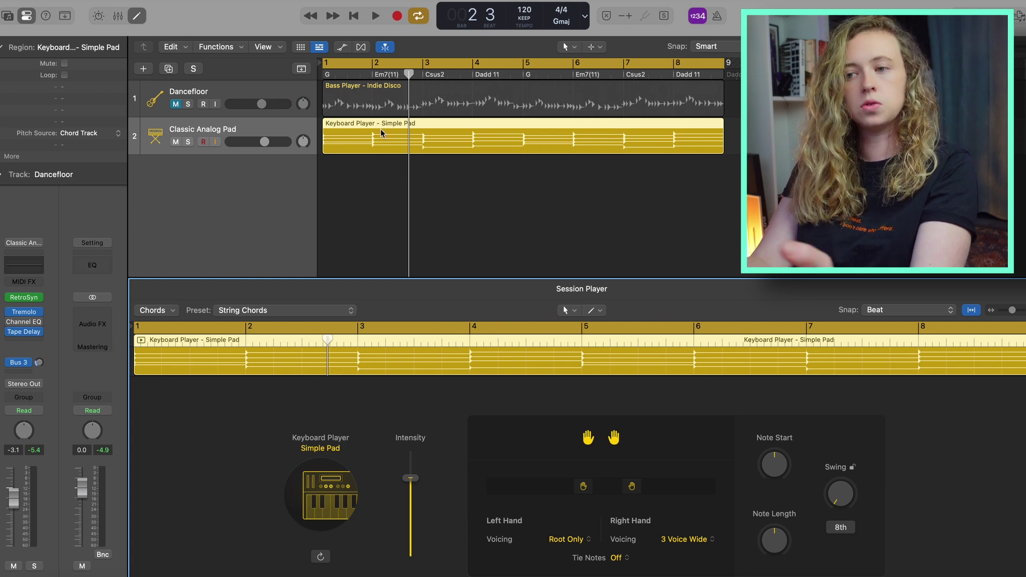
{"action": "key", "text": "space"}
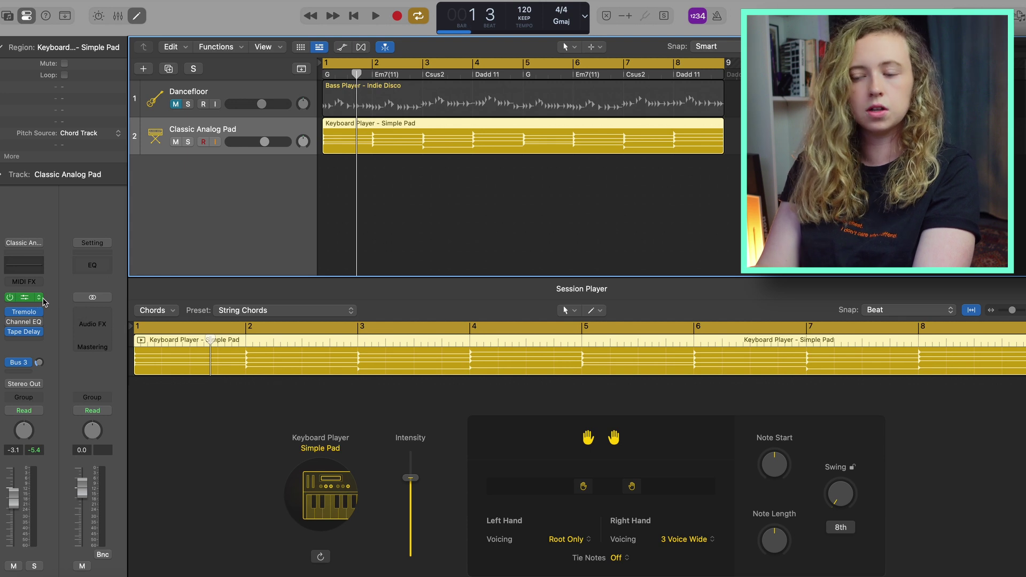
Replace the pad instrument with Studio Horns (Stereo) and extend both hands' ranges outward
{"action": "left_click", "coordinate": [41, 299]}
{"action": "mouse_move", "coordinate": [120, 365]}
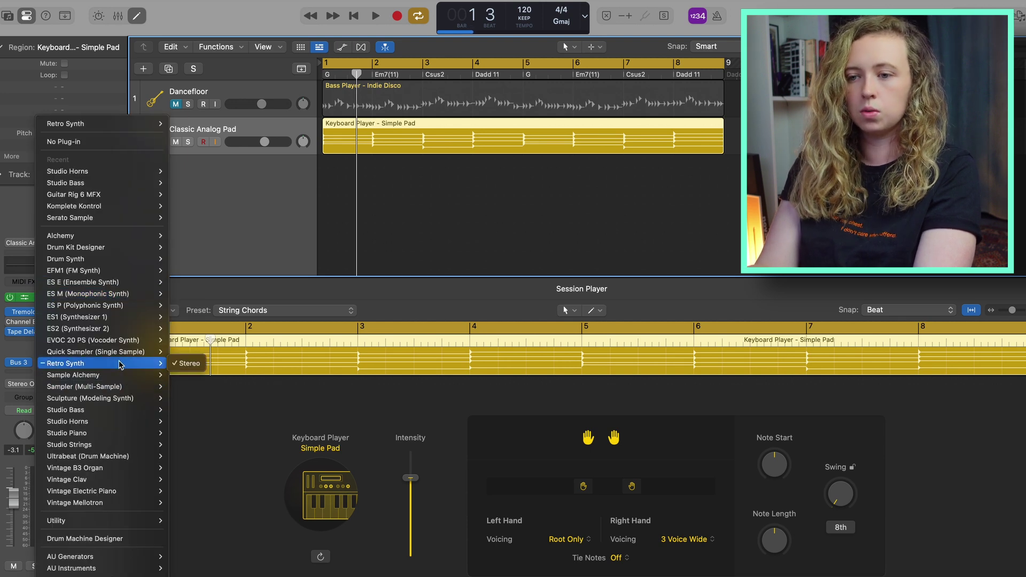
{"action": "mouse_move", "coordinate": [107, 422]}
{"action": "left_click", "coordinate": [184, 433]}
{"action": "key", "text": "space"}
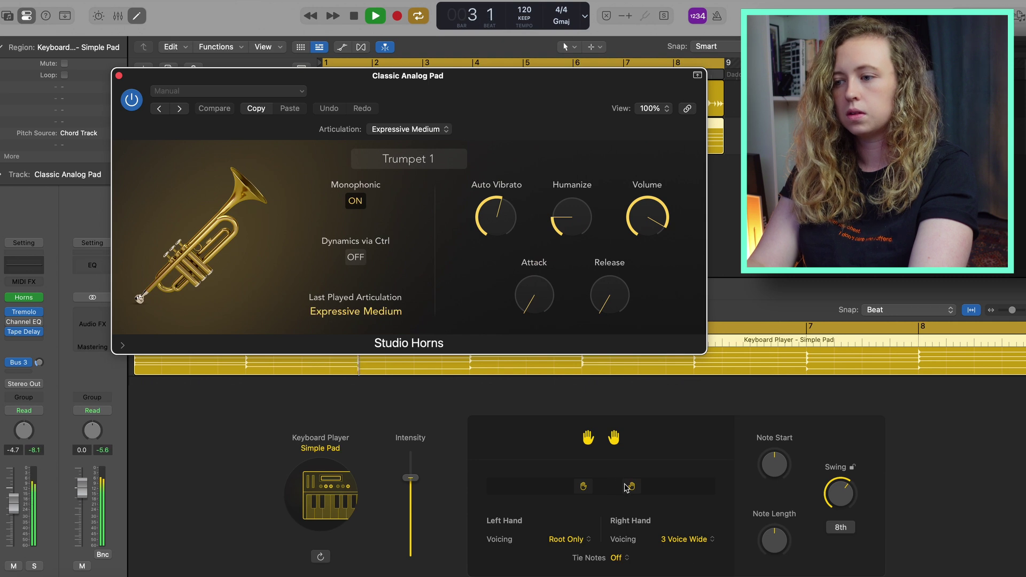
{"action": "left_click_drag", "start_coordinate": [612, 488], "coordinate": [561, 486]}
{"action": "left_click_drag", "start_coordinate": [634, 488], "coordinate": [646, 487]}
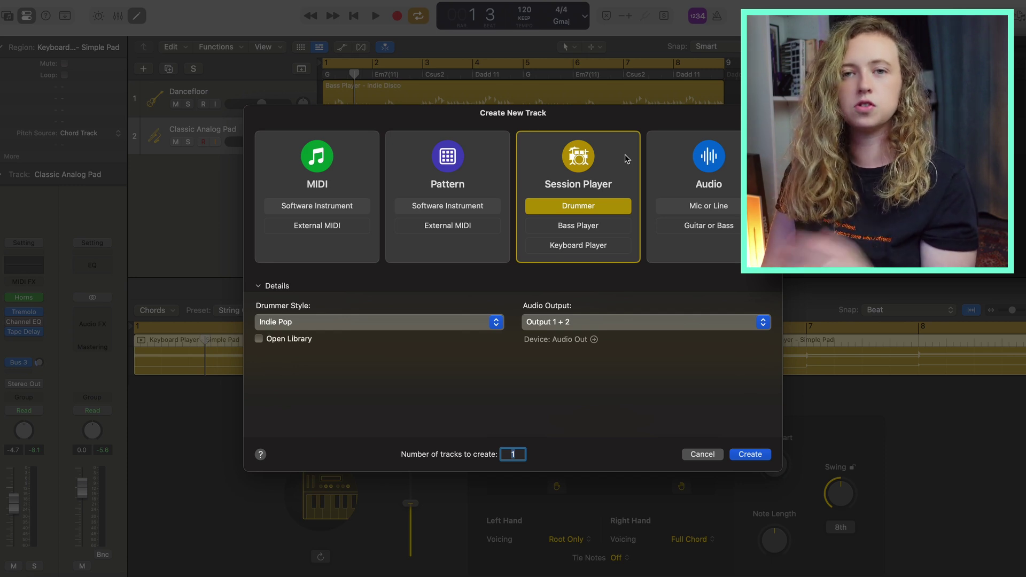
Create a Session Player Drummer track in the Indie Pop style, named Portland
{"action": "left_click", "coordinate": [439, 322]}
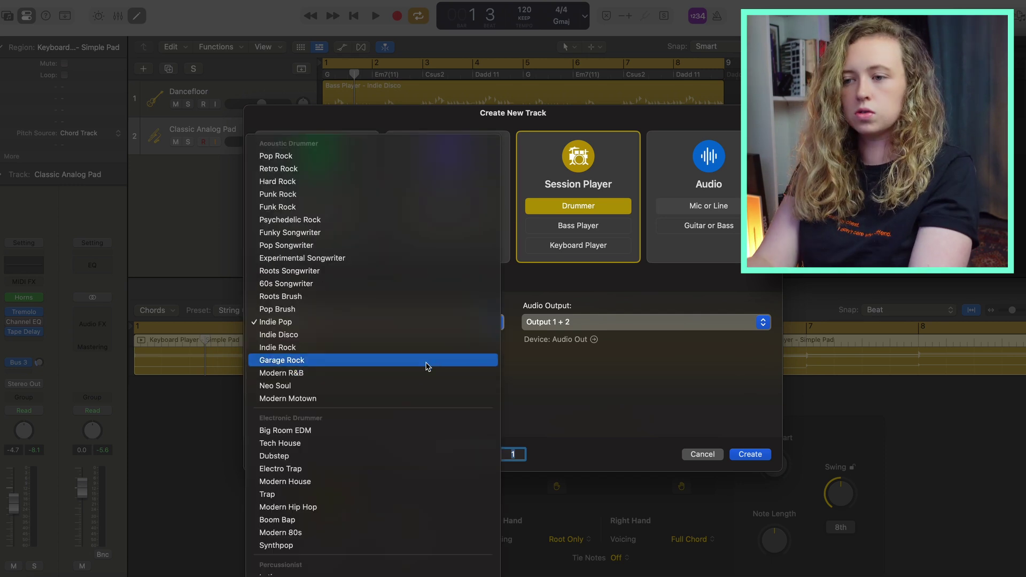
{"action": "left_click", "coordinate": [336, 325]}
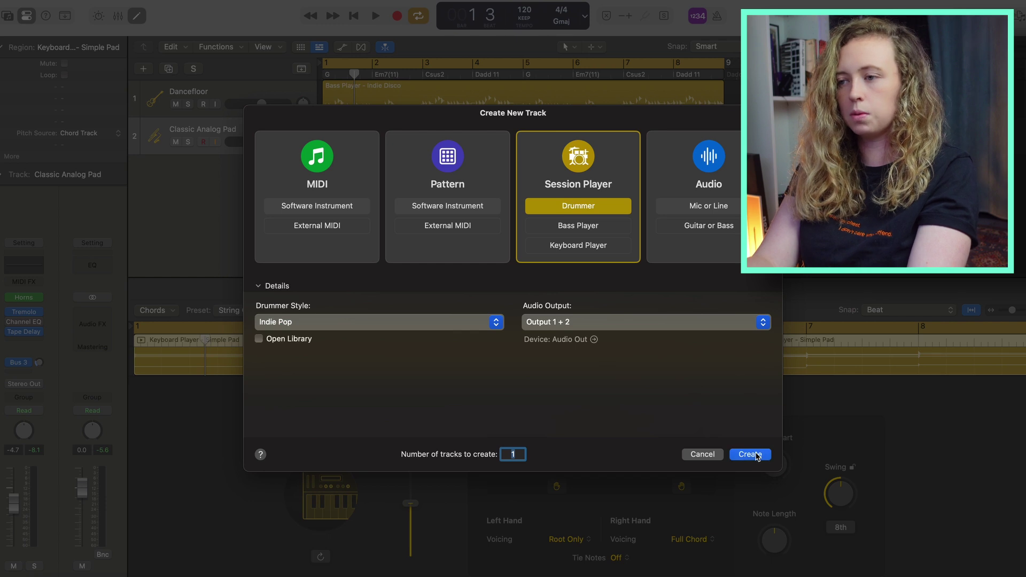
{"action": "left_click", "coordinate": [750, 454]}
{"action": "left_click", "coordinate": [240, 310]}
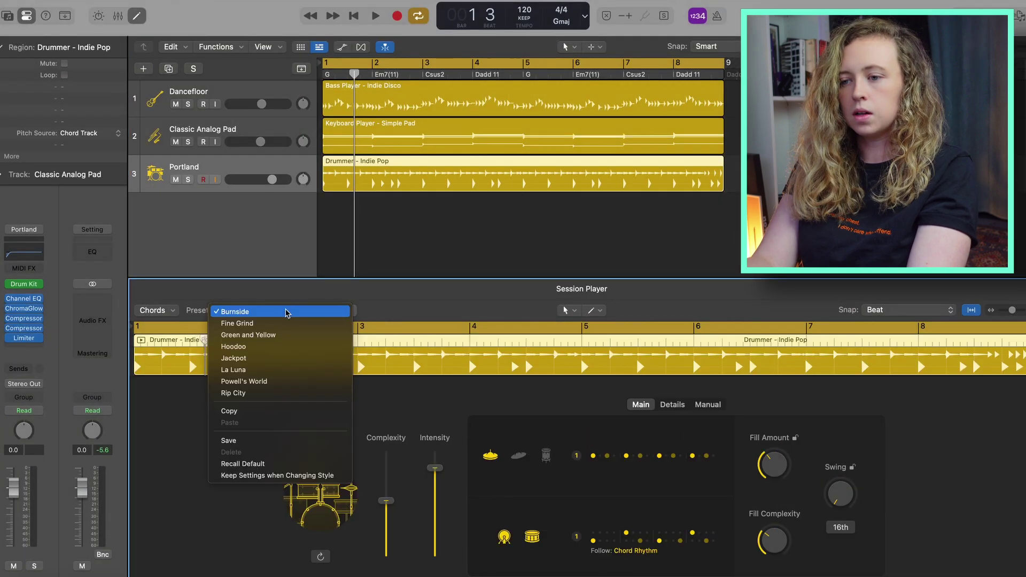
Apply the Fine Grind preset and try lane patterns, ending on hi-hat pattern 1
{"action": "left_click", "coordinate": [244, 325]}
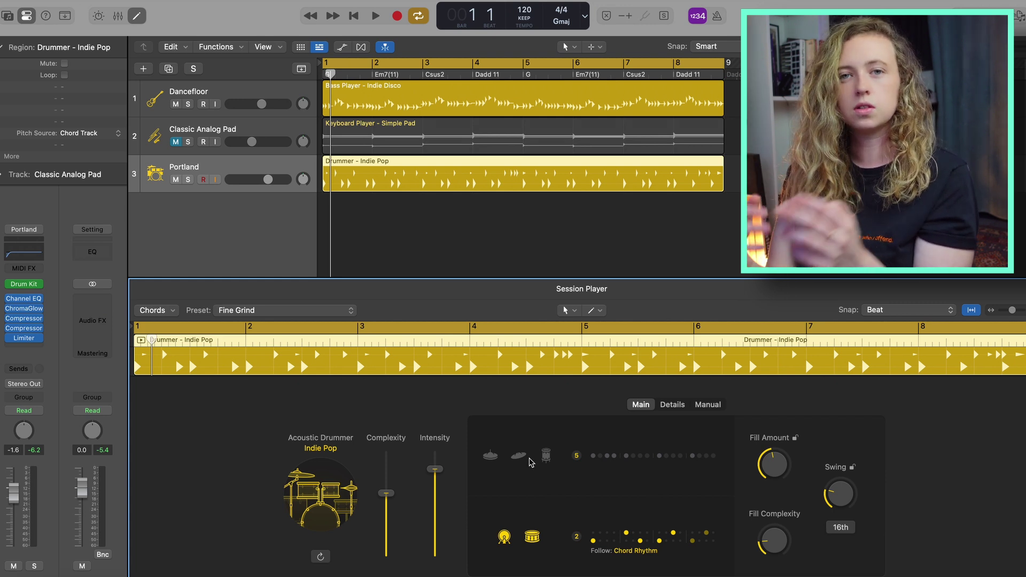
{"action": "left_click", "coordinate": [518, 456]}
{"action": "key", "text": "space"}
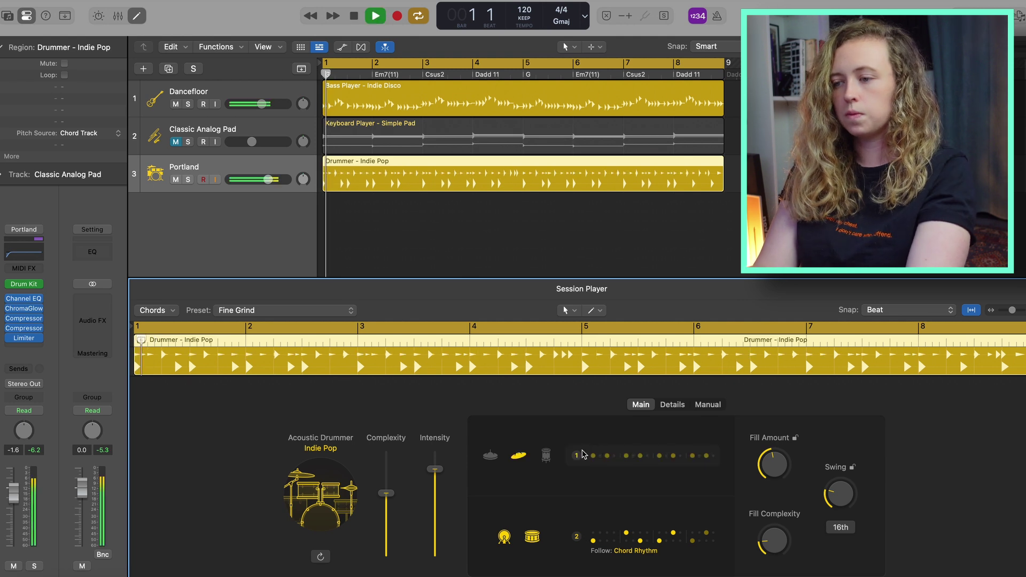
{"action": "left_click", "coordinate": [609, 459]}
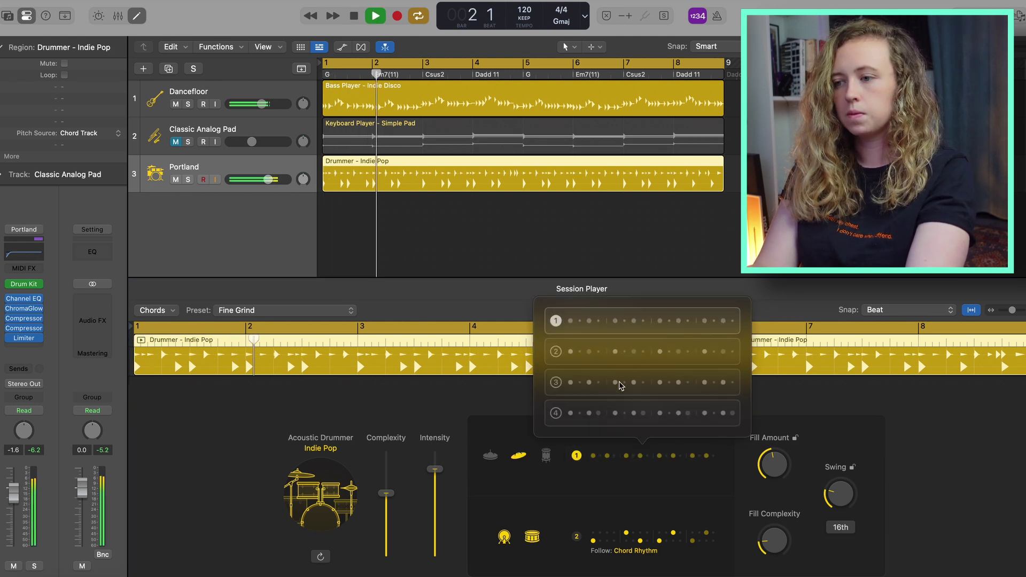
{"action": "left_click", "coordinate": [525, 454]}
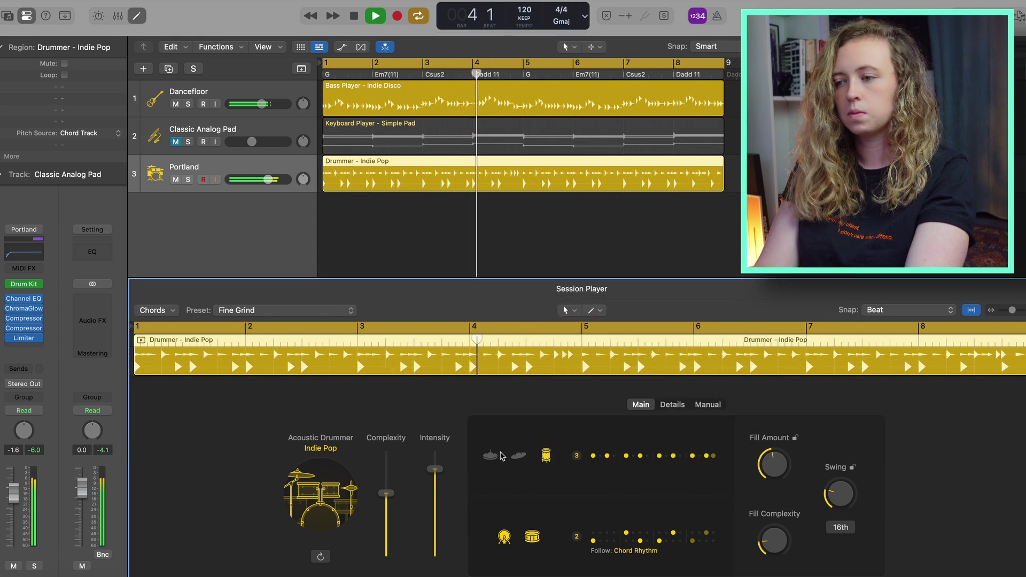
{"action": "left_click", "coordinate": [603, 459]}
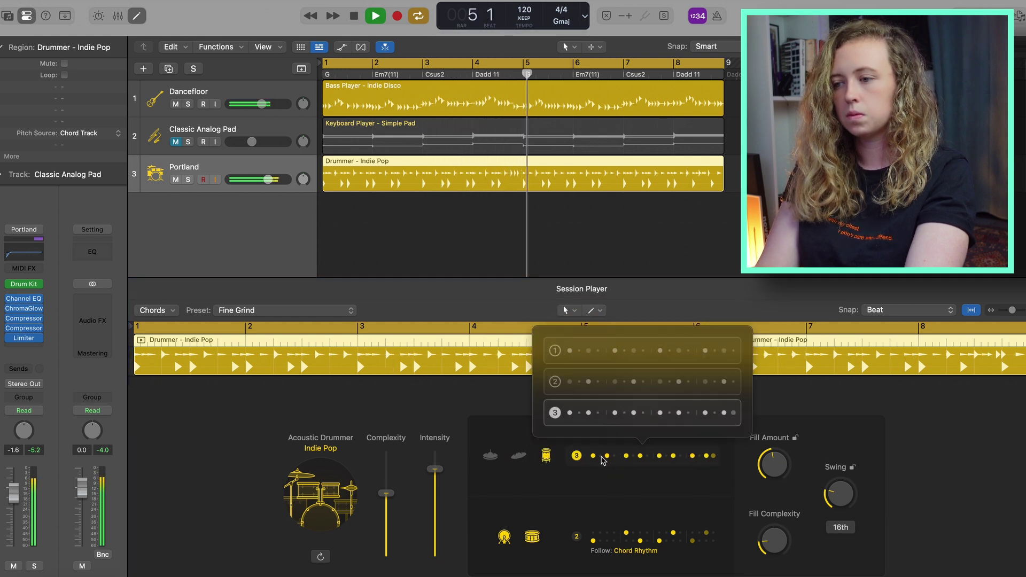
{"action": "left_click", "coordinate": [603, 382]}
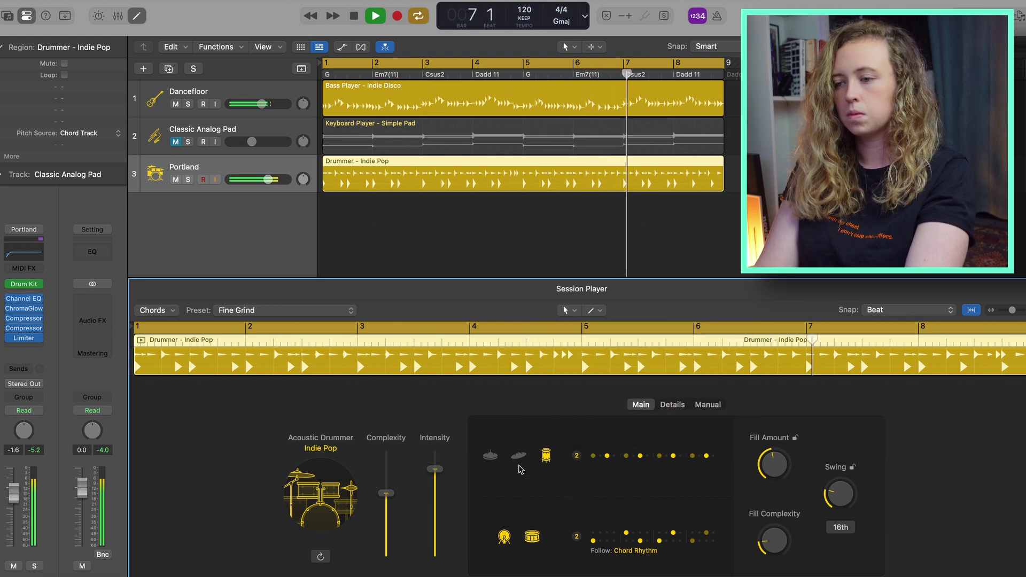
{"action": "left_click", "coordinate": [492, 456]}
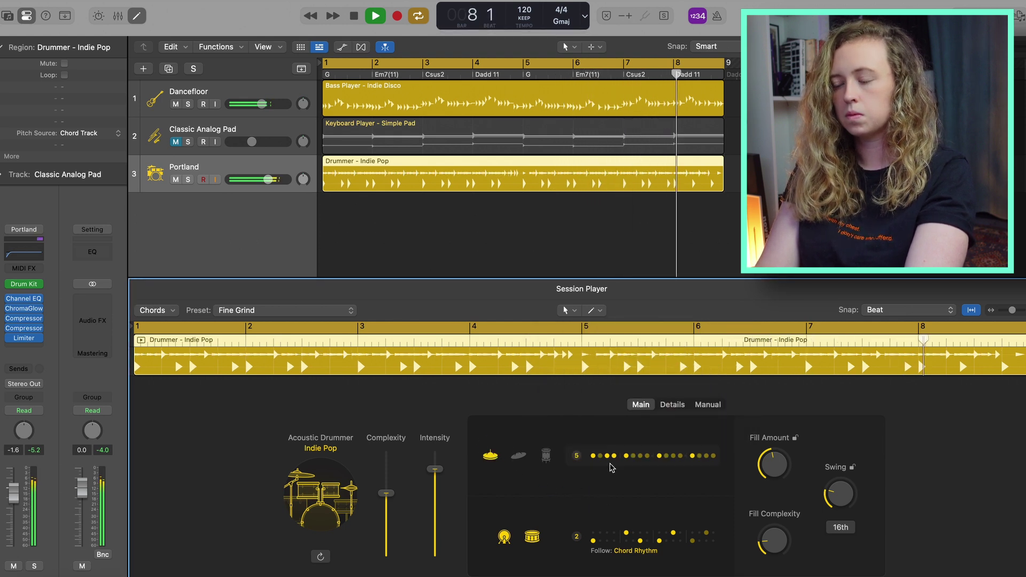
{"action": "left_click", "coordinate": [576, 457]}
{"action": "left_click", "coordinate": [609, 395]}
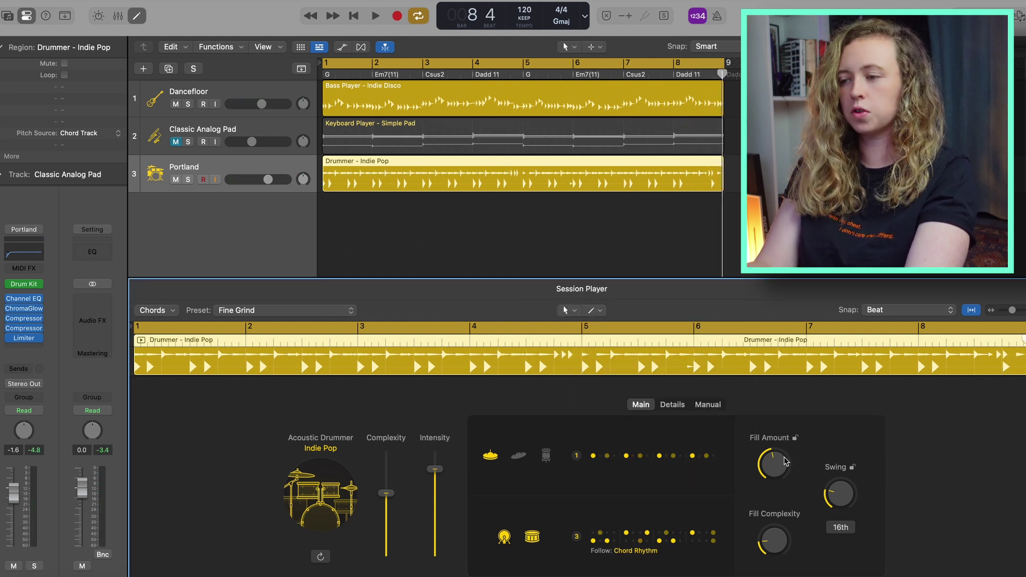
Raise Fill Amount to 100% and Fill Complexity to about 96%
{"action": "left_click_drag", "start_coordinate": [773, 441], "coordinate": [794, 352]}
{"action": "key", "text": "space"}
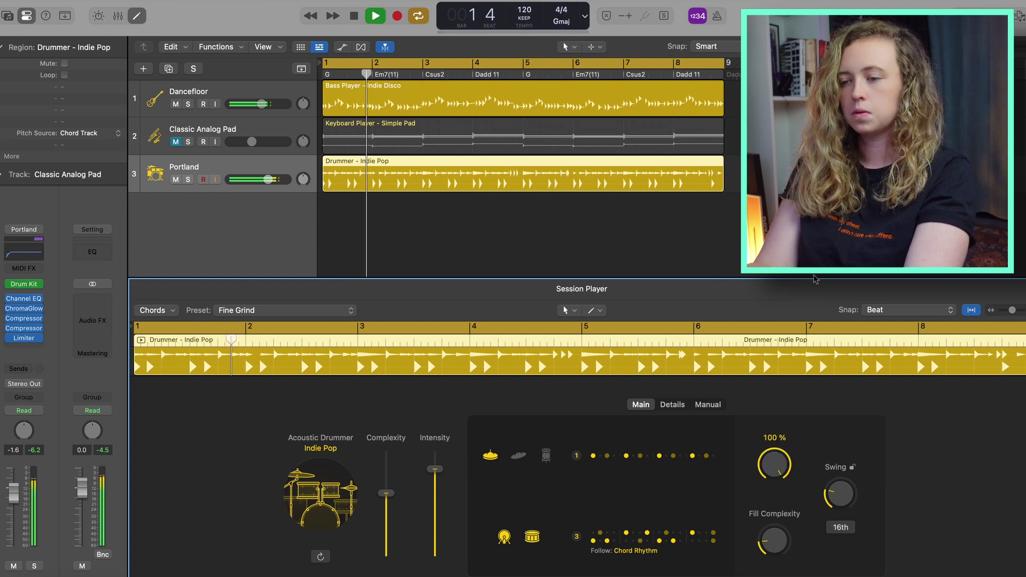
{"action": "left_click_drag", "start_coordinate": [803, 308], "coordinate": [804, 308]}
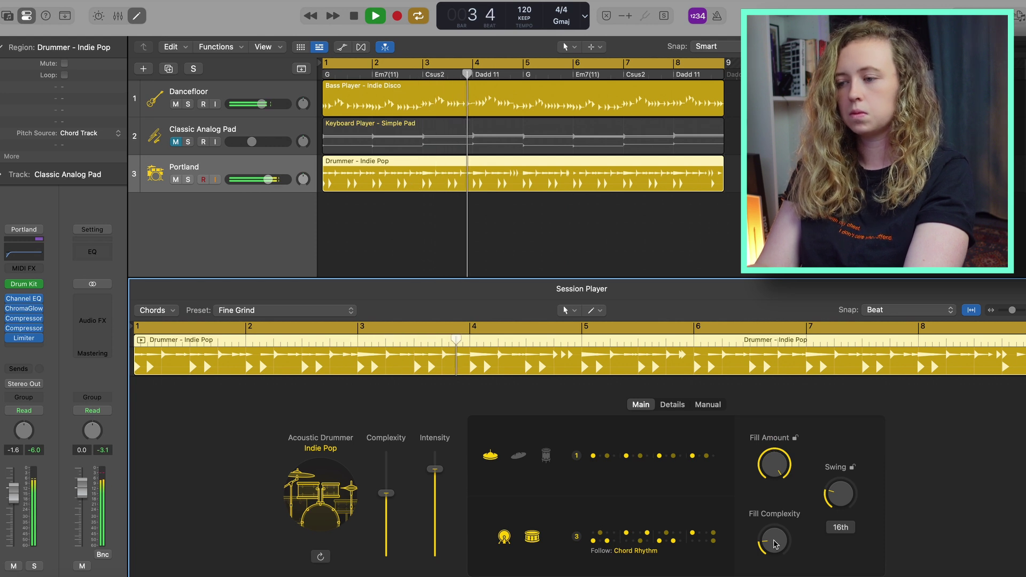
{"action": "left_click_drag", "start_coordinate": [776, 544], "coordinate": [777, 532]}
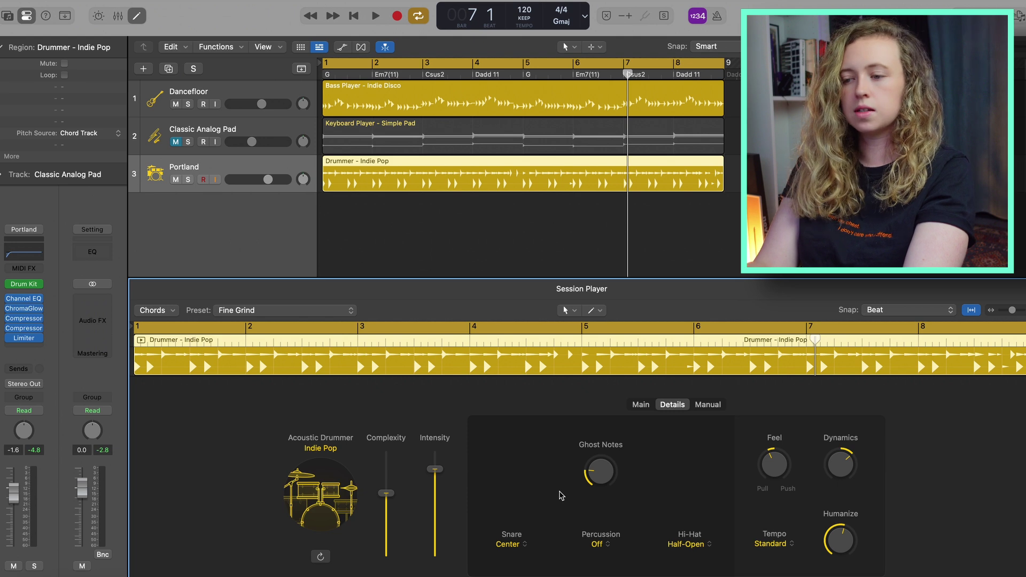
Audition Tom, Rim Shot and Center snare sounds, settling on Side Stick
{"action": "left_click", "coordinate": [510, 544]}
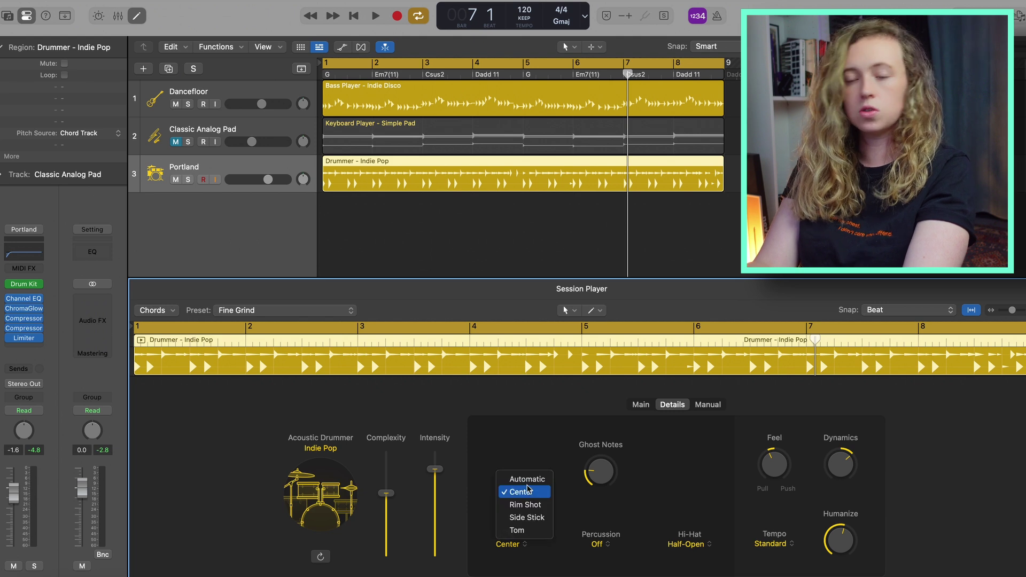
{"action": "left_click", "coordinate": [531, 531]}
{"action": "key", "text": "space"}
{"action": "left_click", "coordinate": [512, 543]}
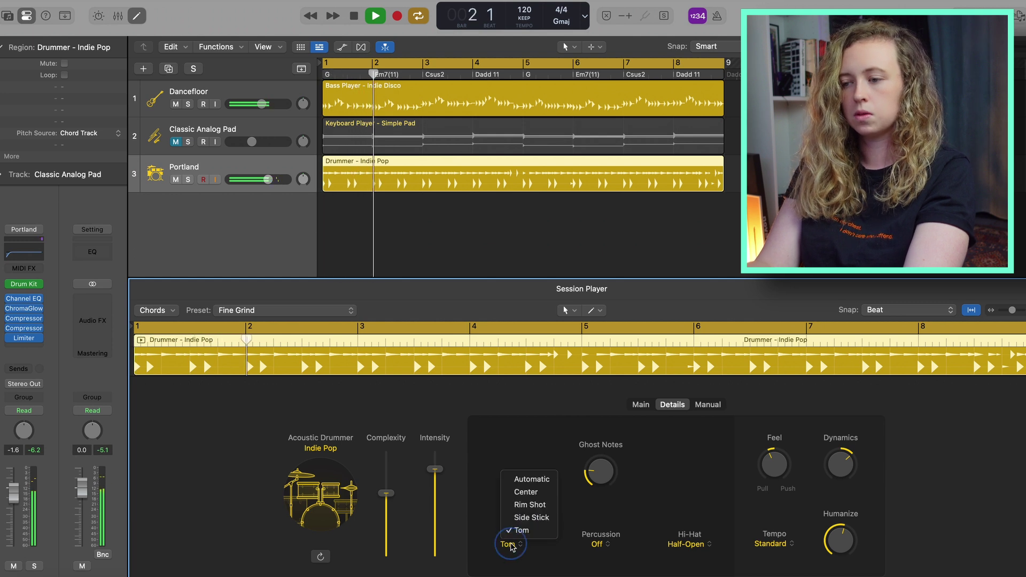
{"action": "left_click", "coordinate": [522, 512]}
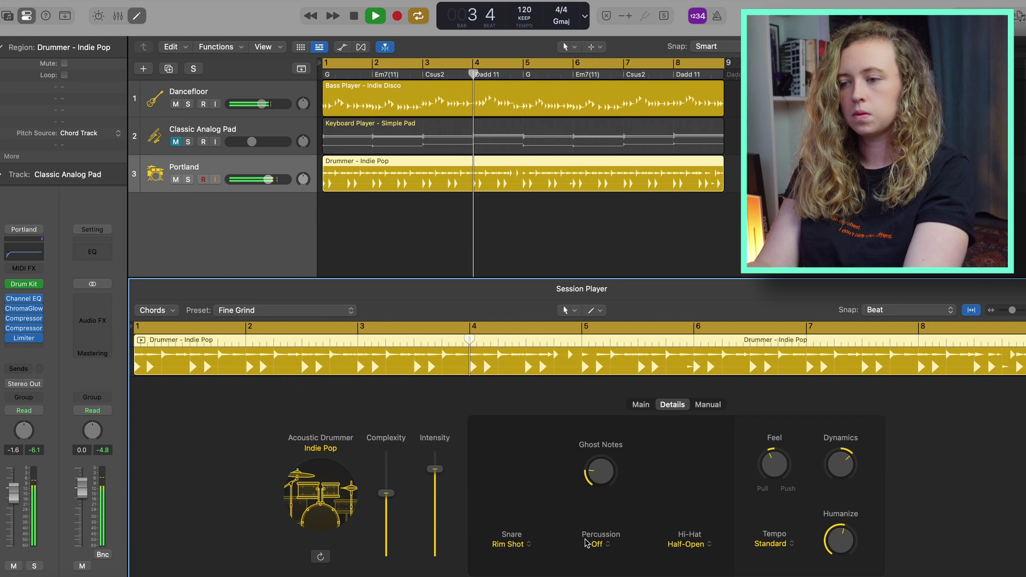
{"action": "left_click", "coordinate": [511, 544]}
{"action": "left_click", "coordinate": [517, 492]}
{"action": "left_click", "coordinate": [508, 543]}
{"action": "left_click", "coordinate": [521, 517]}
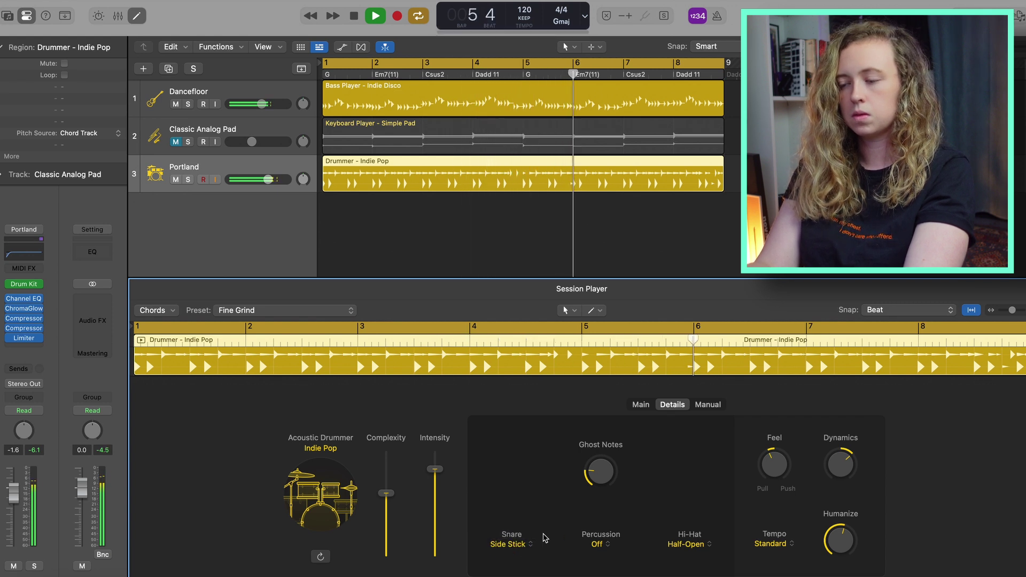
Cycle the hi-hat from Closed to Wide Open, raise Ghost Notes, and show the Manual grid
{"action": "left_click", "coordinate": [687, 544]}
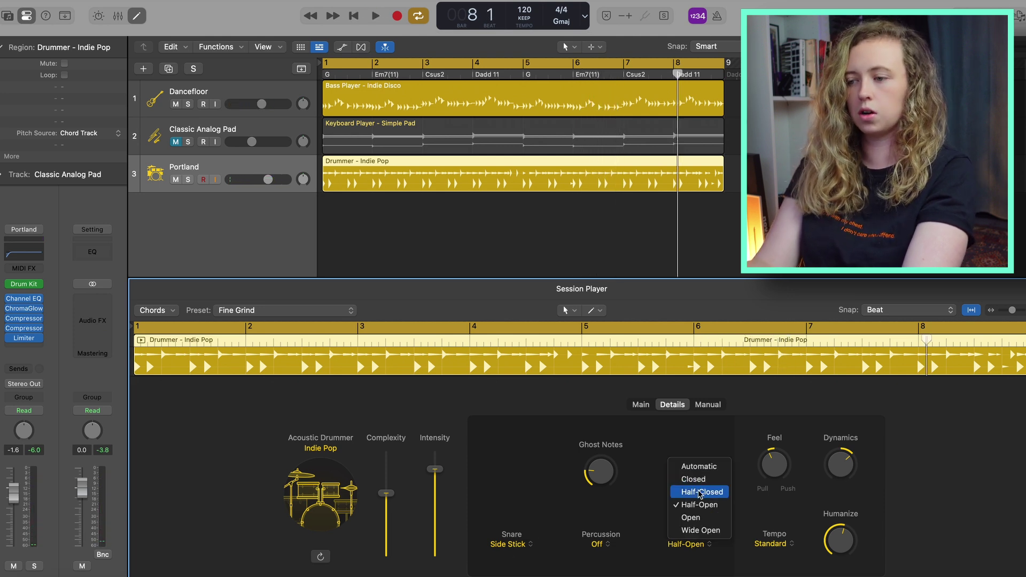
{"action": "left_click", "coordinate": [694, 479]}
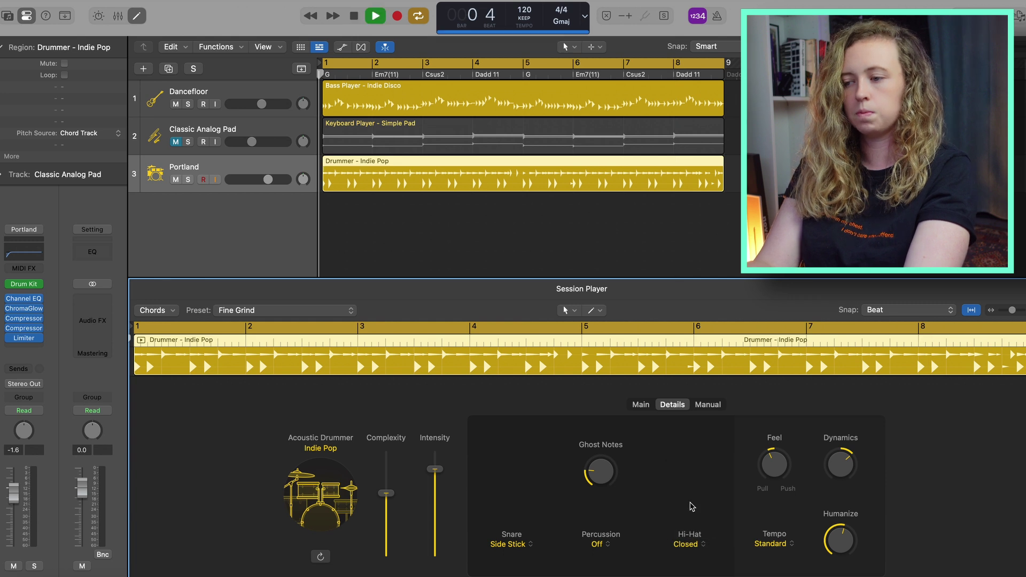
{"action": "left_click", "coordinate": [687, 551]}
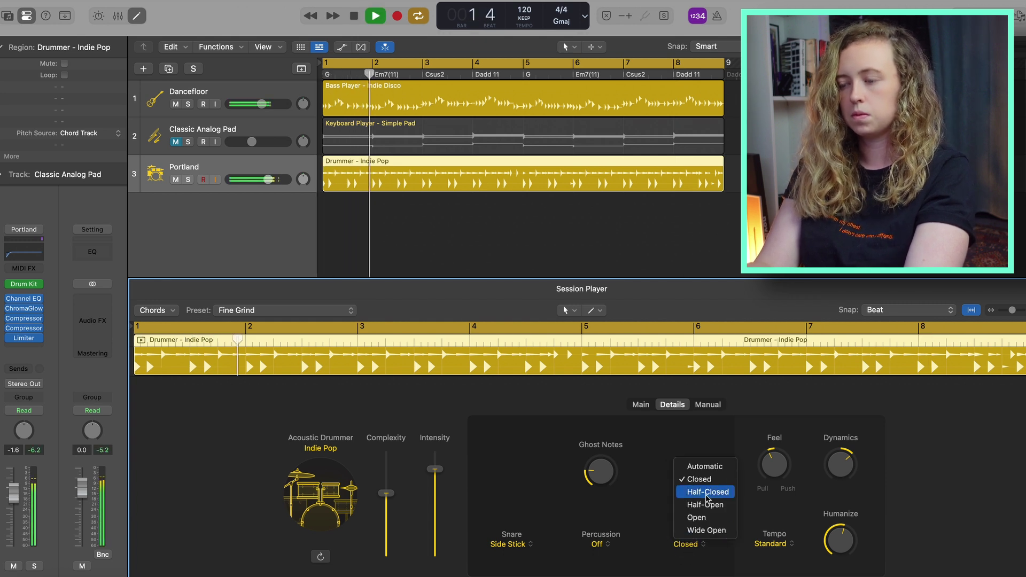
{"action": "left_click", "coordinate": [706, 493]}
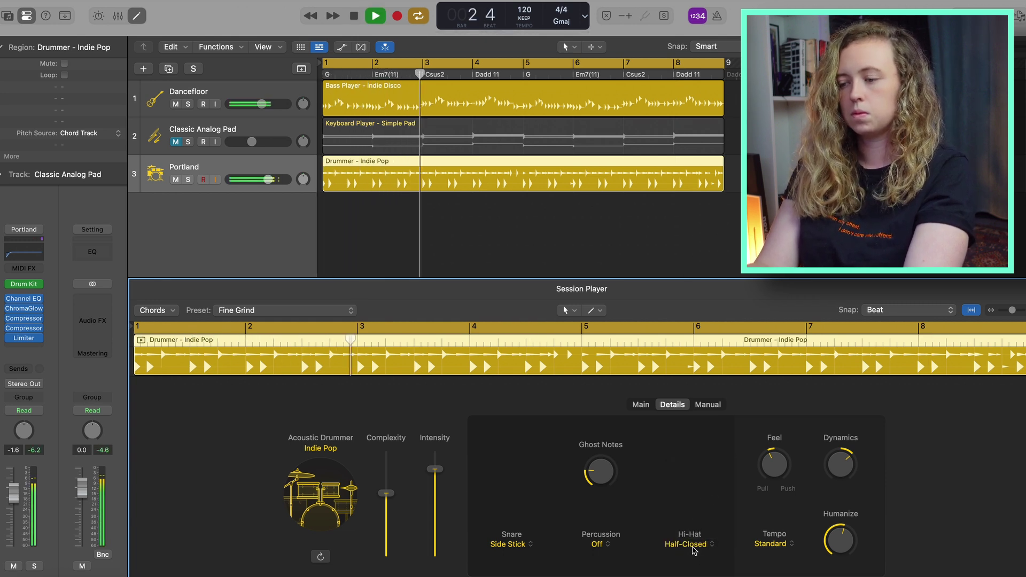
{"action": "left_click", "coordinate": [696, 543]}
{"action": "left_click", "coordinate": [696, 504]}
{"action": "left_click", "coordinate": [692, 546]}
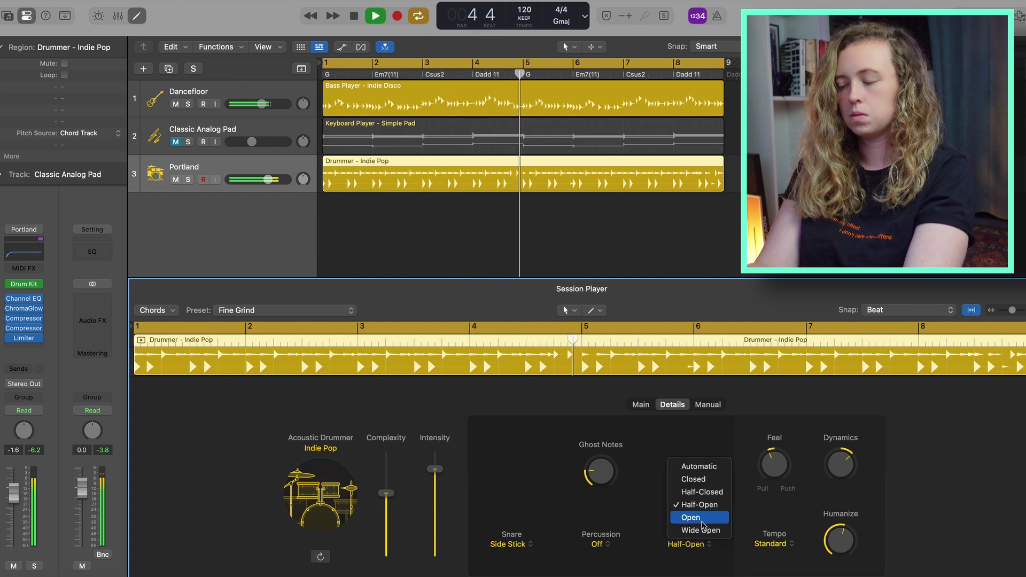
{"action": "left_click", "coordinate": [697, 518]}
{"action": "left_click", "coordinate": [693, 544]}
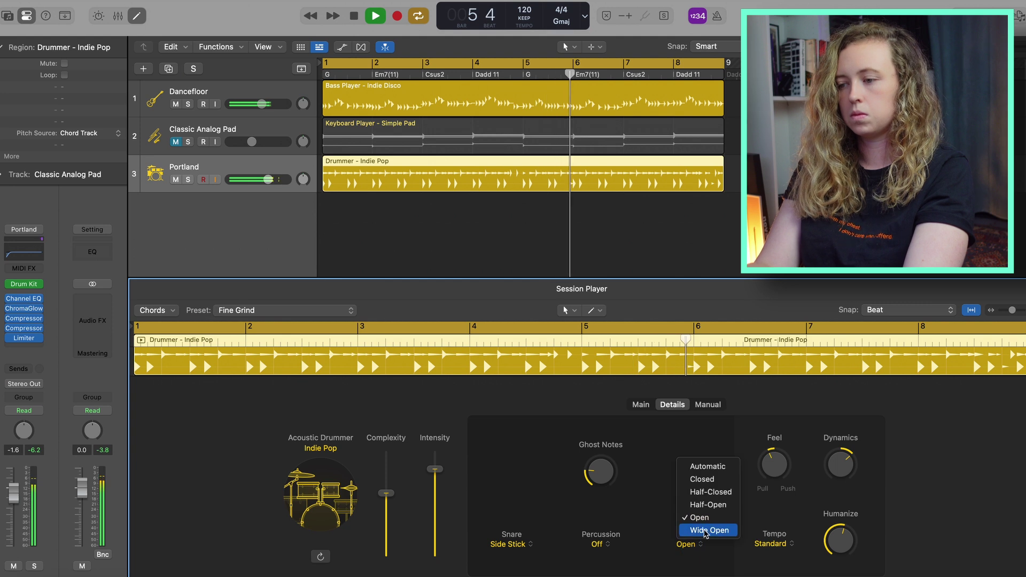
{"action": "left_click", "coordinate": [707, 531]}
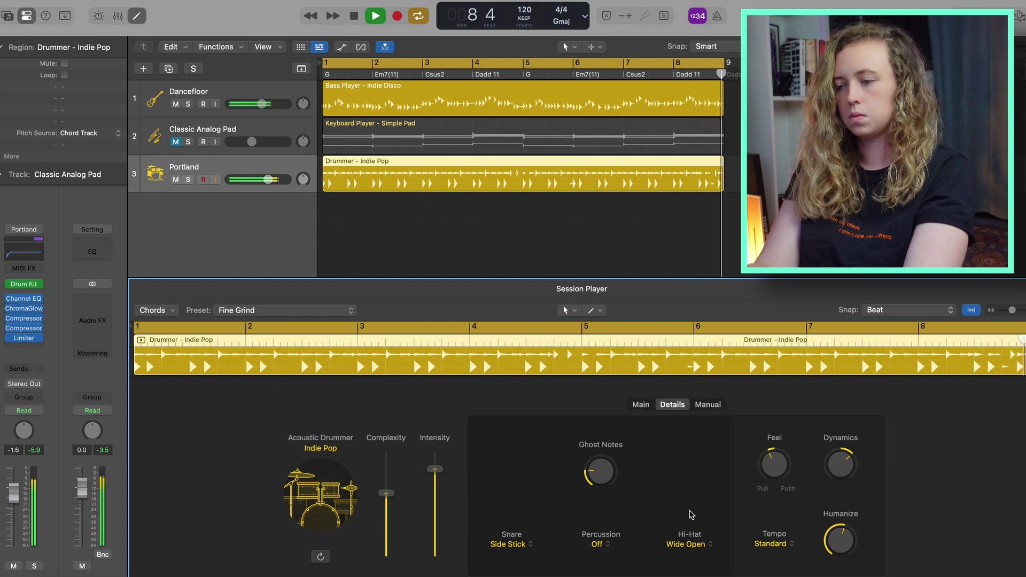
{"action": "left_click_drag", "start_coordinate": [599, 507], "coordinate": [599, 501]}
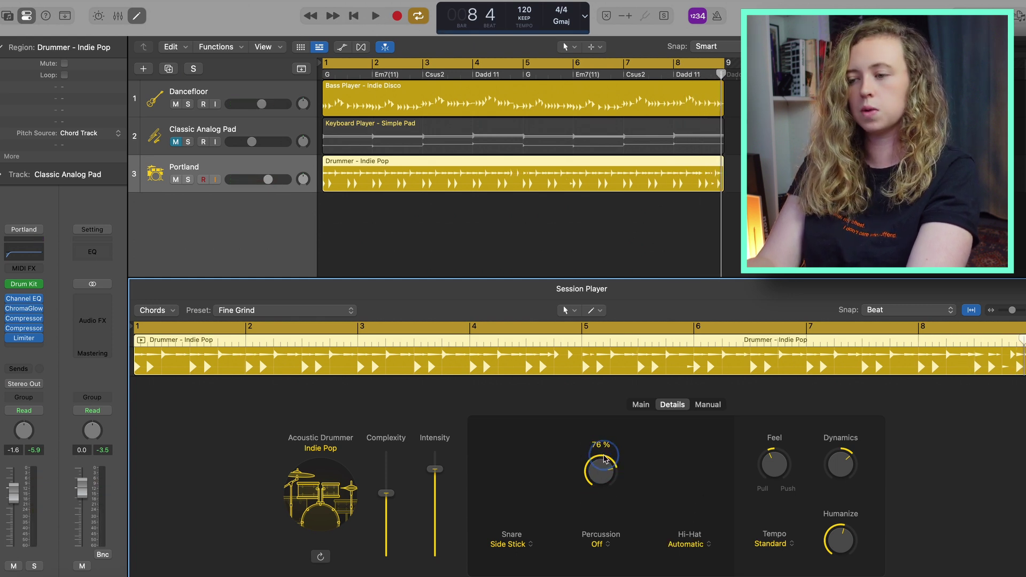
{"action": "left_click", "coordinate": [710, 405]}
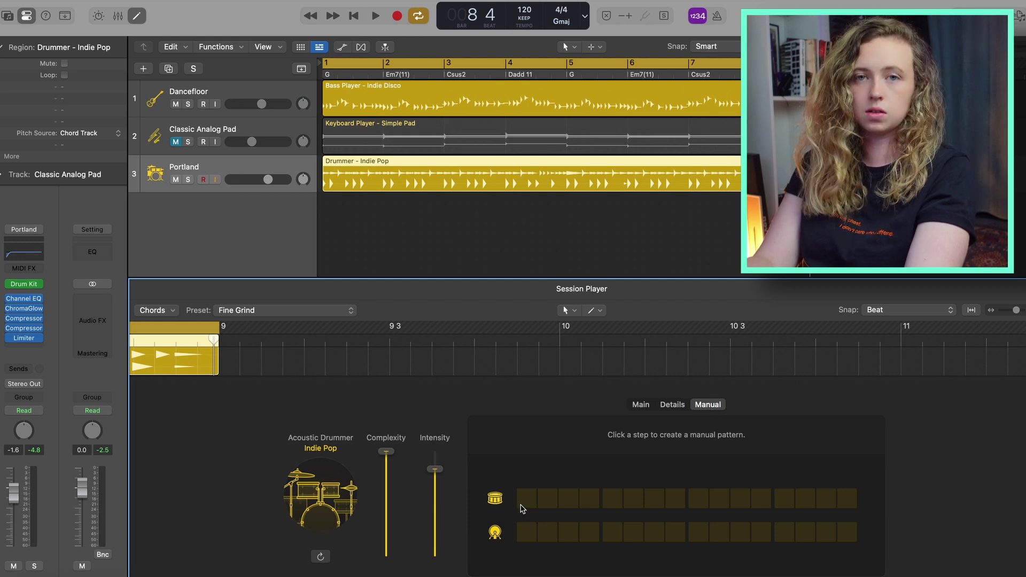
Add a kick hit on the first step of the Manual drum grid
{"action": "left_click", "coordinate": [522, 507]}
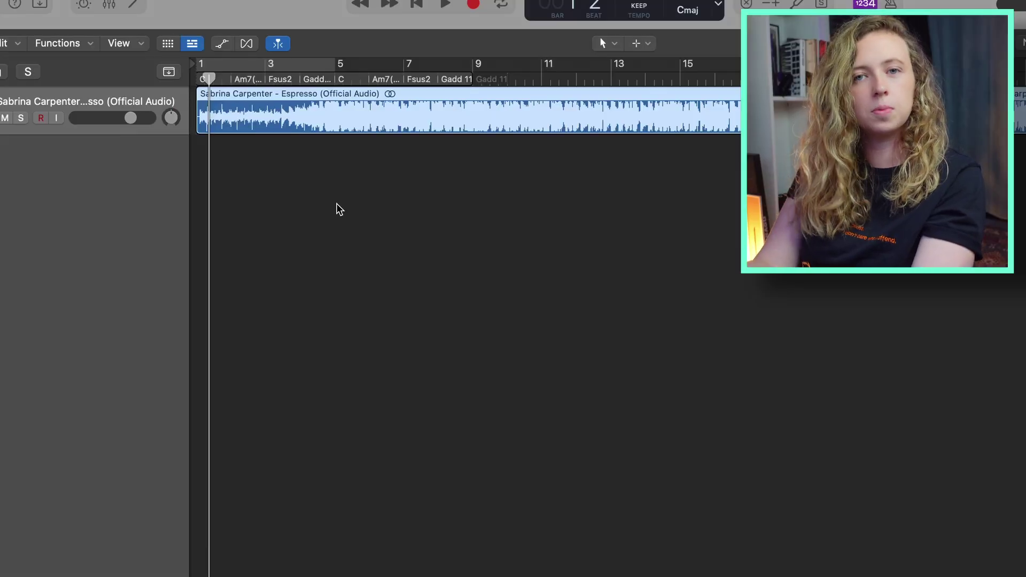
Run Stem Splitter on the Espresso region, keeping Vocals, Drums, Bass and Other checked
{"action": "right_click", "coordinate": [306, 123]}
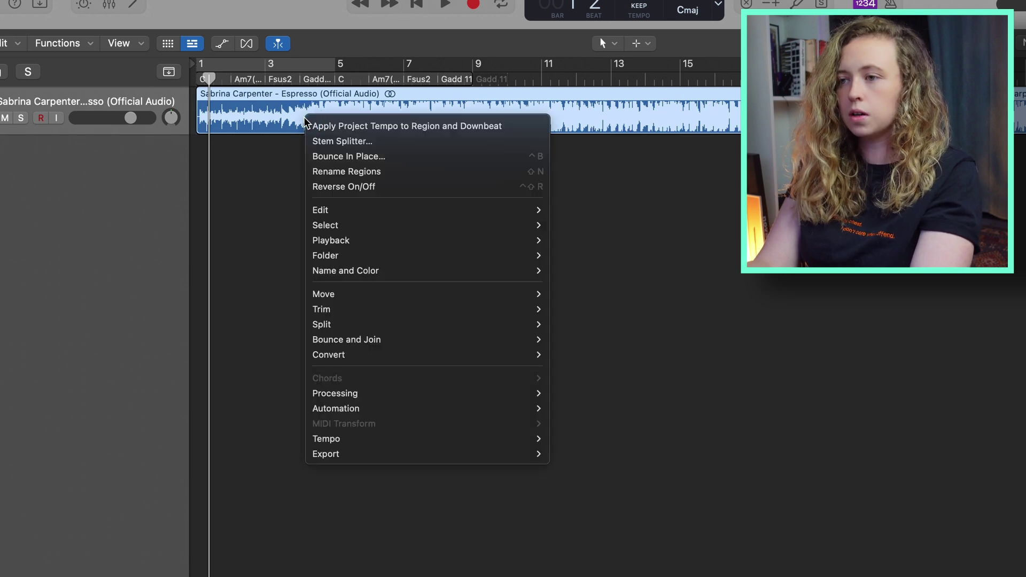
{"action": "left_click", "coordinate": [281, 111]}
{"action": "right_click", "coordinate": [275, 114]}
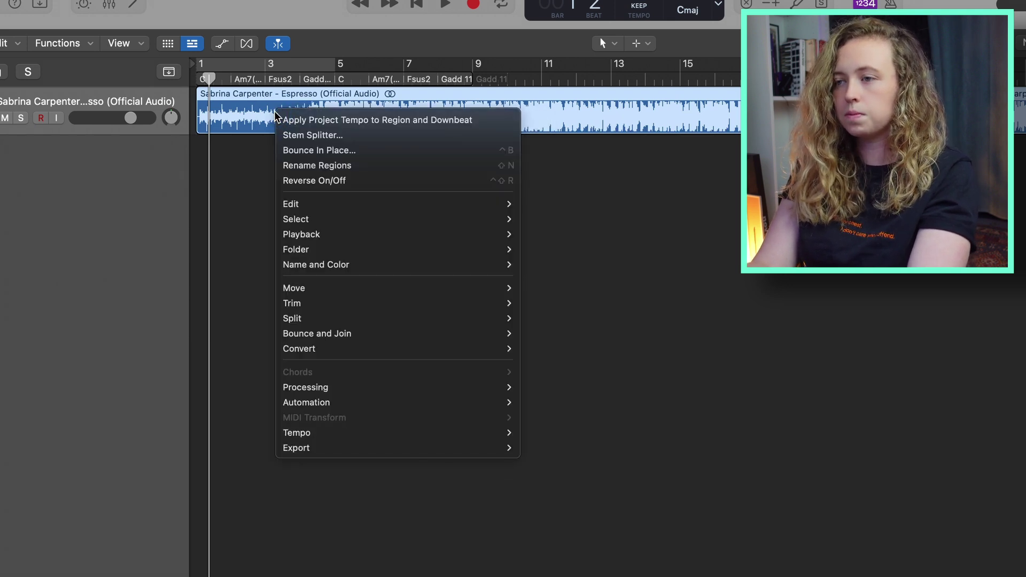
{"action": "left_click", "coordinate": [357, 135]}
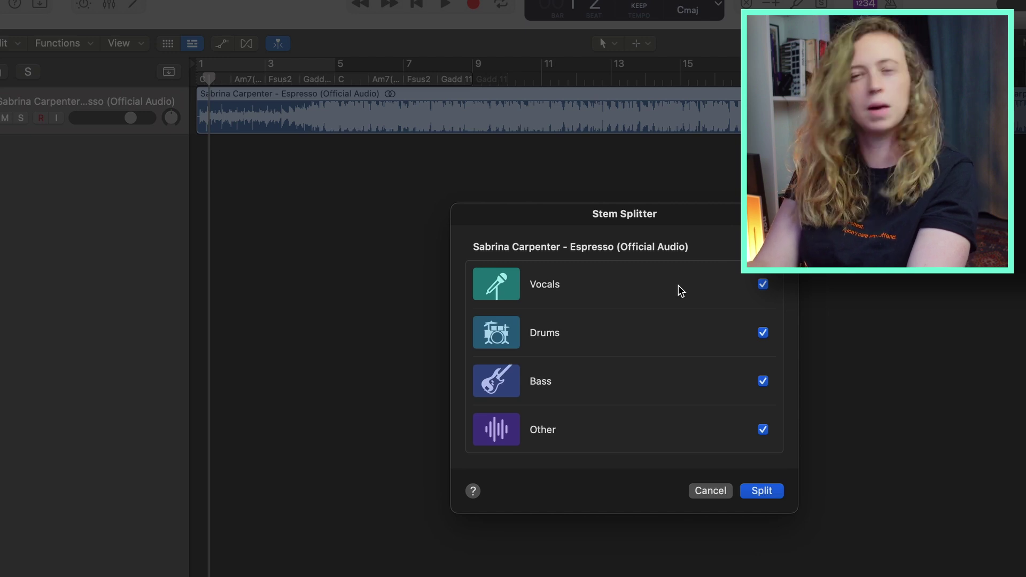
{"action": "left_click", "coordinate": [762, 491]}
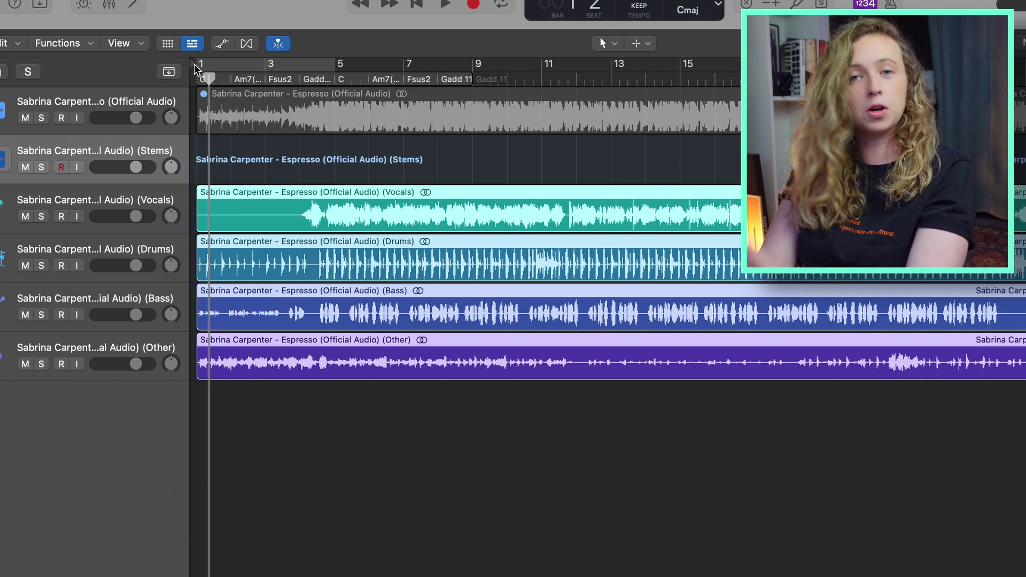
Solo the Vocals stem from the song start and lower its level slightly
{"action": "left_click_drag", "start_coordinate": [208, 81], "coordinate": [197, 80]}
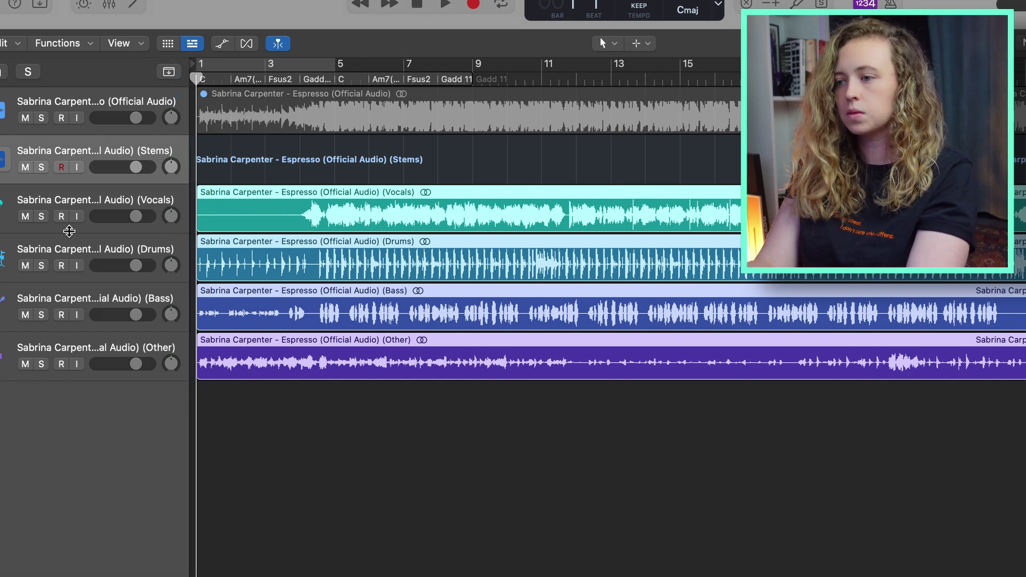
{"action": "left_click", "coordinate": [41, 216]}
{"action": "key", "text": "super+Left"}
{"action": "key", "text": "space"}
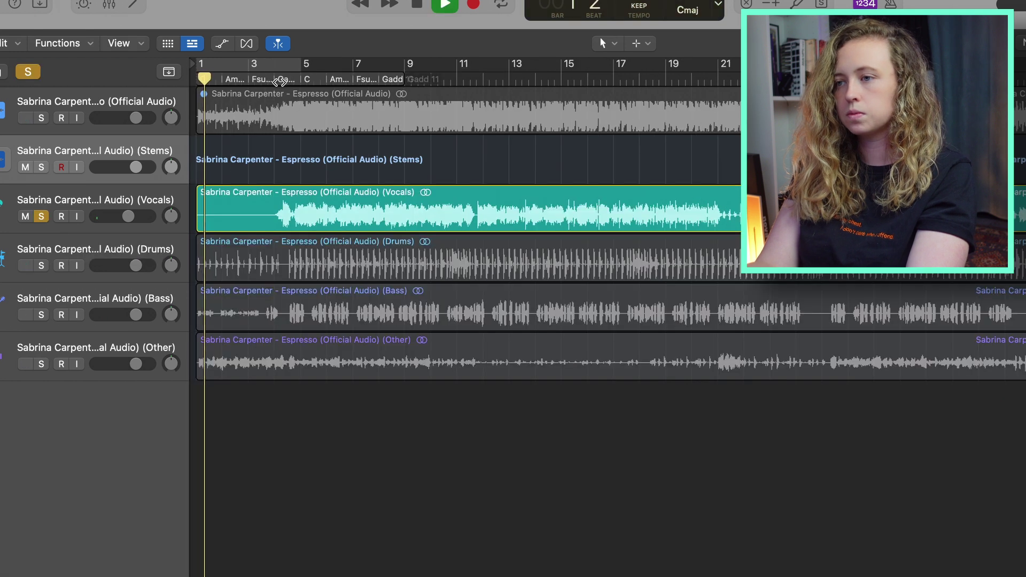
{"action": "left_click", "coordinate": [278, 79]}
{"action": "left_click_drag", "start_coordinate": [129, 216], "coordinate": [106, 219]}
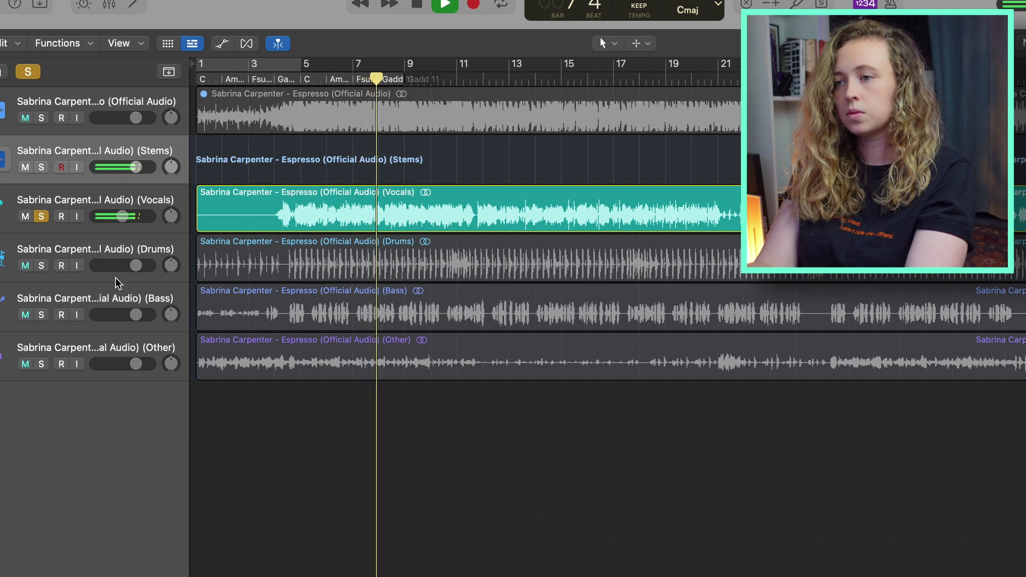
{"action": "left_click", "coordinate": [41, 216]}
{"action": "key", "text": "space"}
Solo Drums, then Bass with its level lowered, finishing with only Other soloed
{"action": "left_click", "coordinate": [41, 266]}
{"action": "key", "text": "space"}
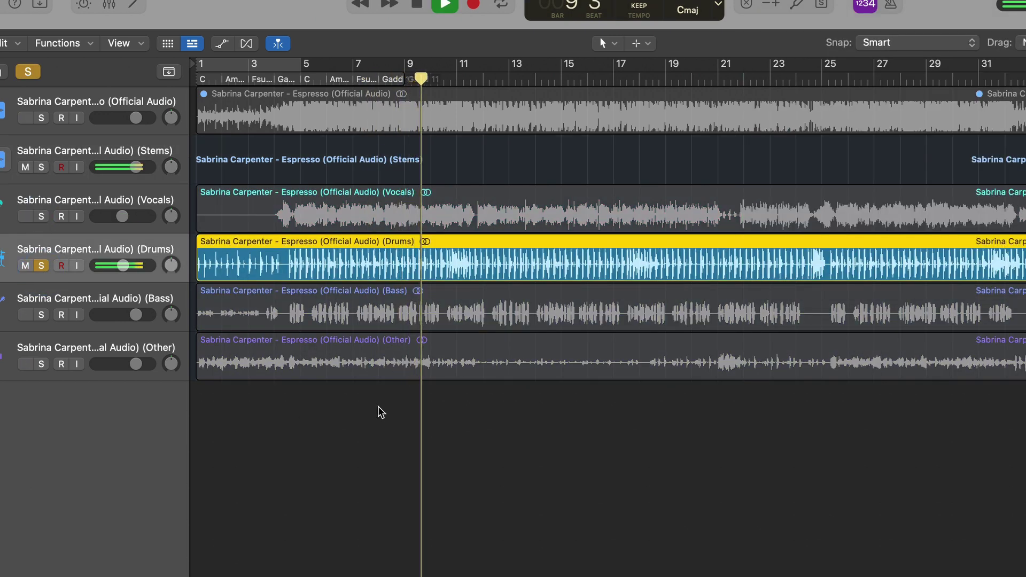
{"action": "left_click", "coordinate": [42, 265]}
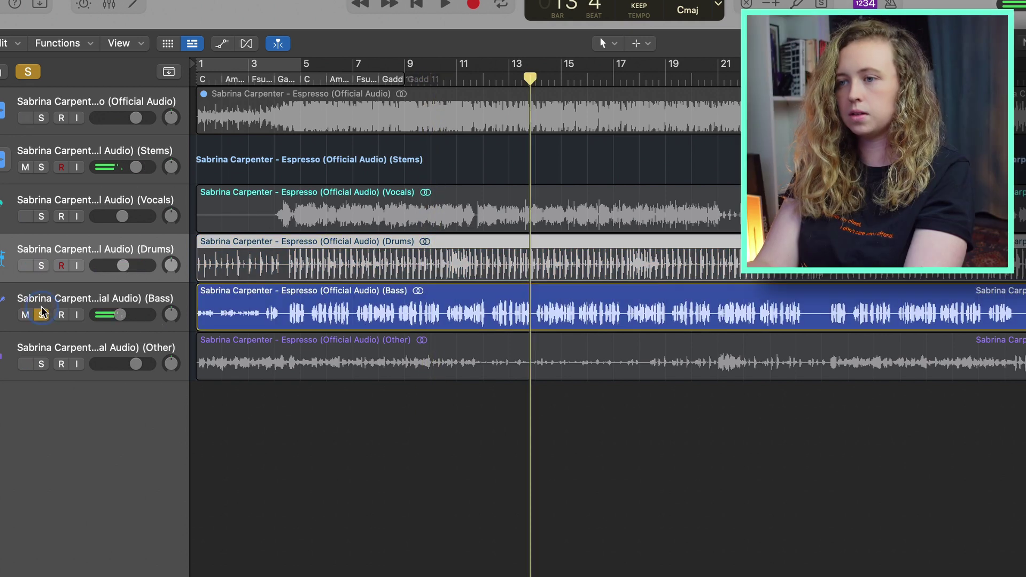
{"action": "key", "text": "space"}
{"action": "left_click_drag", "start_coordinate": [120, 315], "coordinate": [120, 315]}
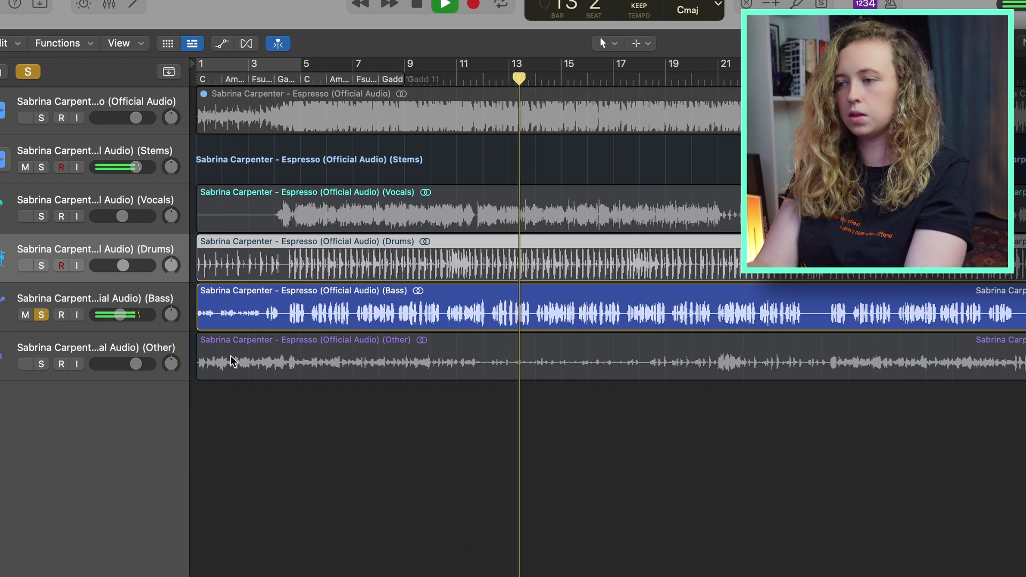
{"action": "left_click", "coordinate": [402, 358]}
{"action": "key", "text": "Return"}
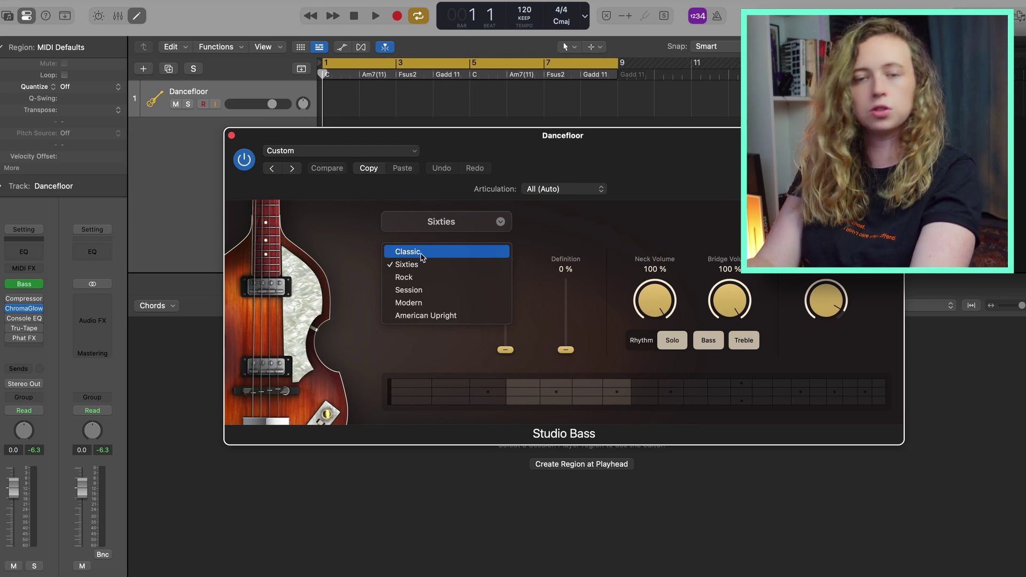
Switch Studio Bass to the Classic model and audition the Pick and Slap playing styles
{"action": "left_click", "coordinate": [234, 230]}
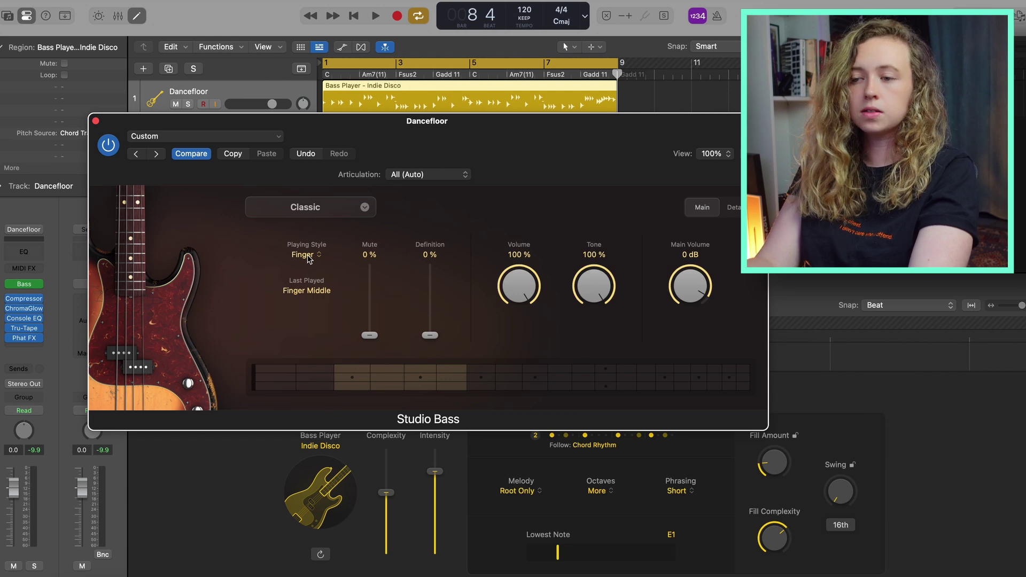
{"action": "left_click", "coordinate": [309, 259]}
{"action": "left_click", "coordinate": [310, 283]}
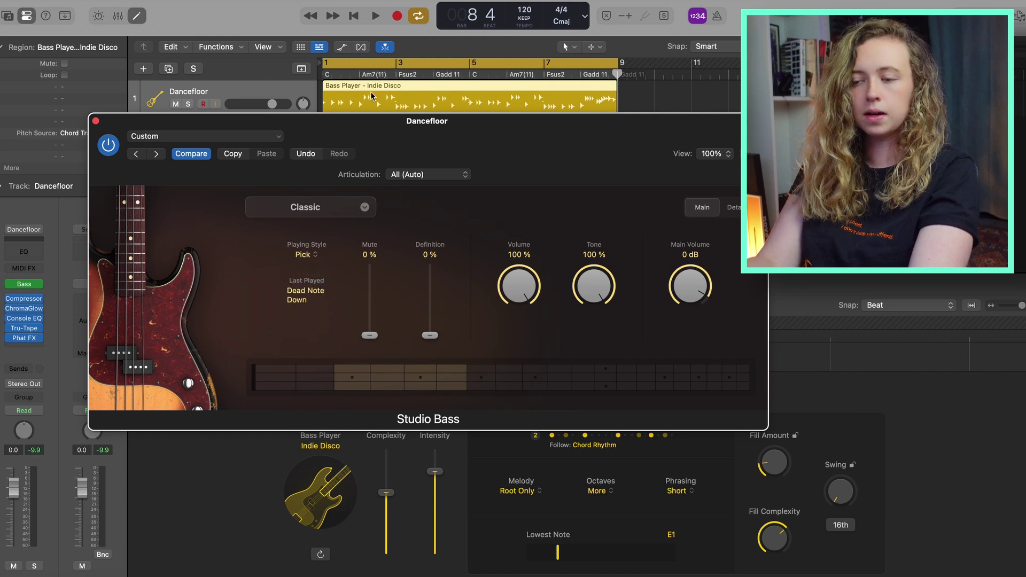
{"action": "key", "text": "space"}
{"action": "left_click", "coordinate": [304, 256]}
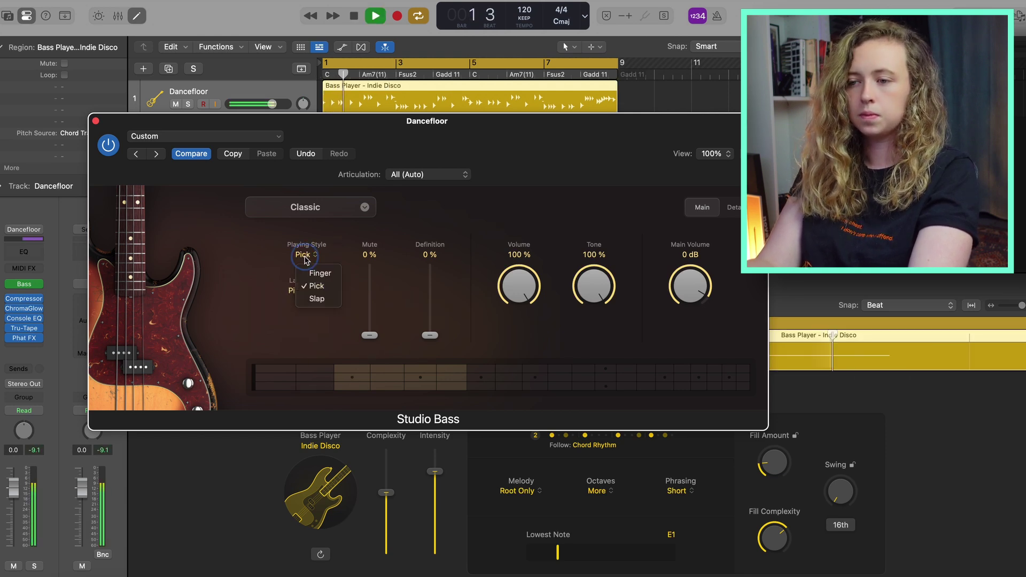
{"action": "left_click", "coordinate": [316, 299]}
{"action": "key", "text": "space"}
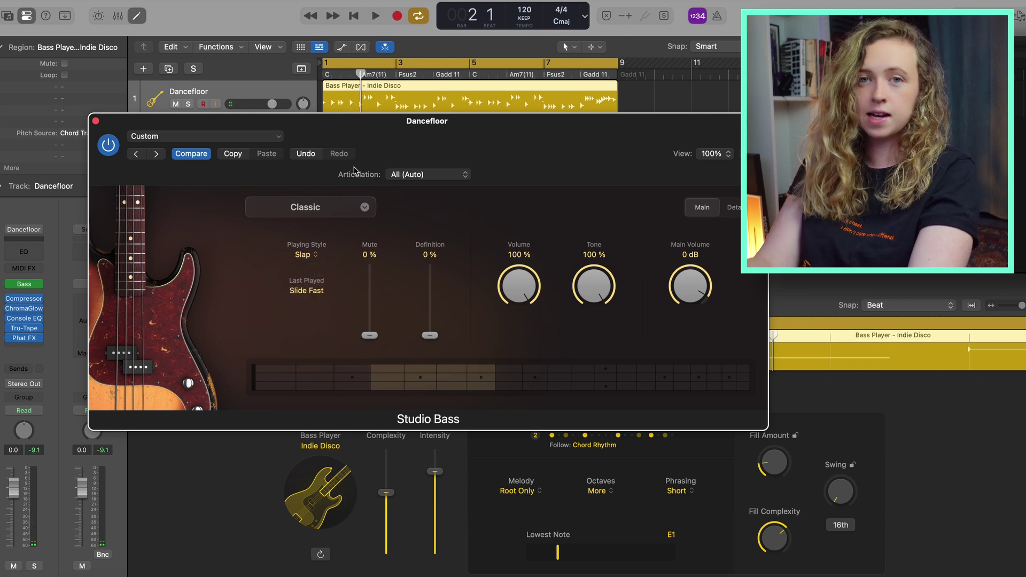
{"action": "key", "text": "space"}
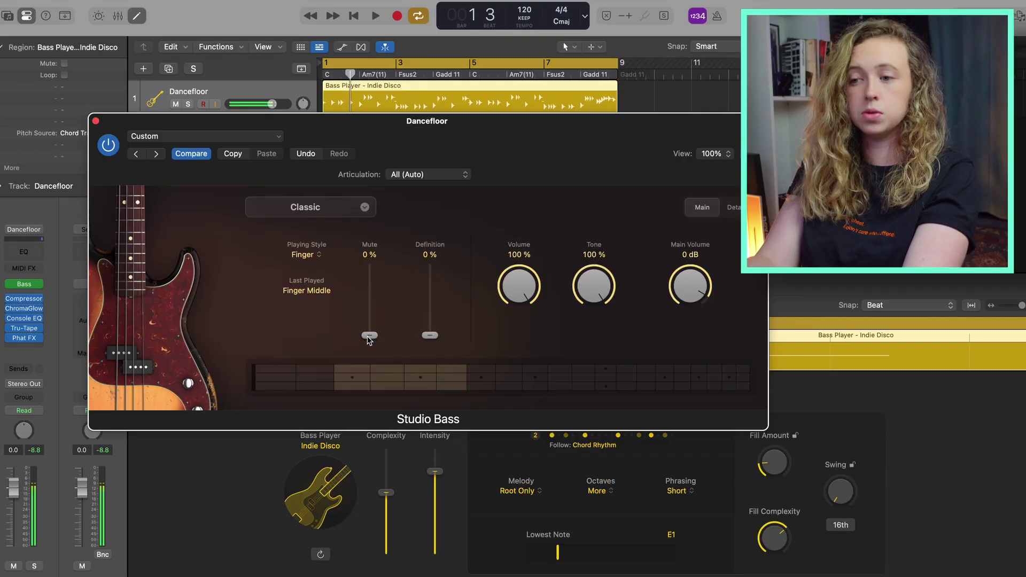
Raise the bass Mute to 60% and Definition to 59%, then show the detail settings
{"action": "left_click_drag", "start_coordinate": [369, 335], "coordinate": [369, 265]}
{"action": "key", "text": "space"}
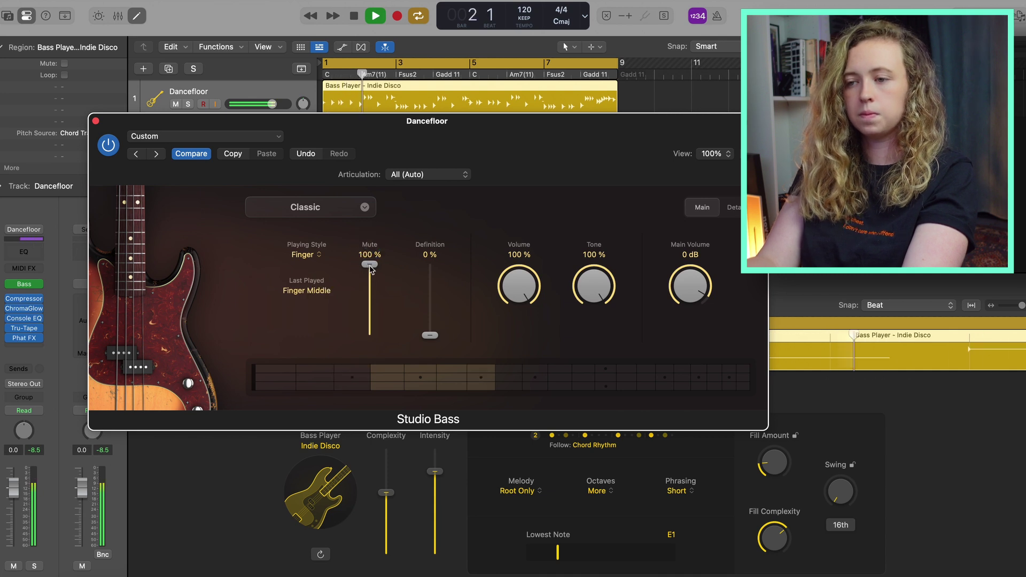
{"action": "left_click_drag", "start_coordinate": [432, 336], "coordinate": [431, 286]}
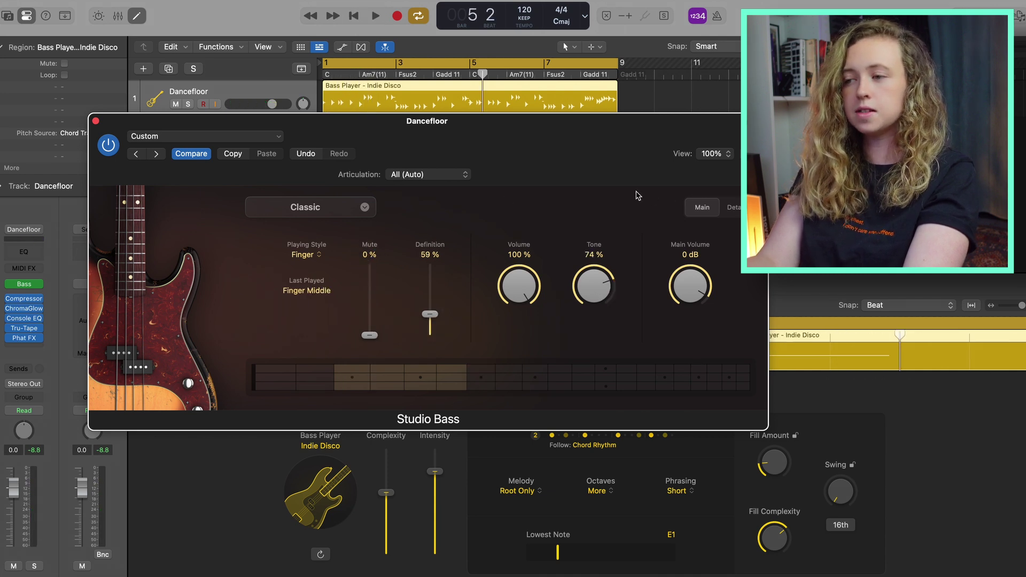
{"action": "left_click", "coordinate": [730, 208]}
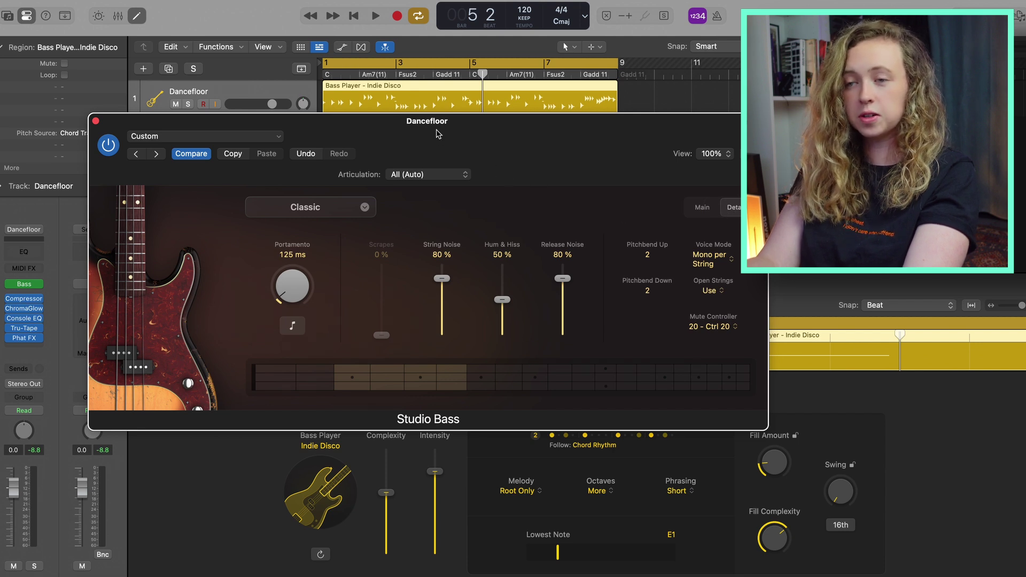
Return the playhead to the start and lower String Noise to 53% and Hum & Hiss to 38%
{"action": "key", "text": "Return"}
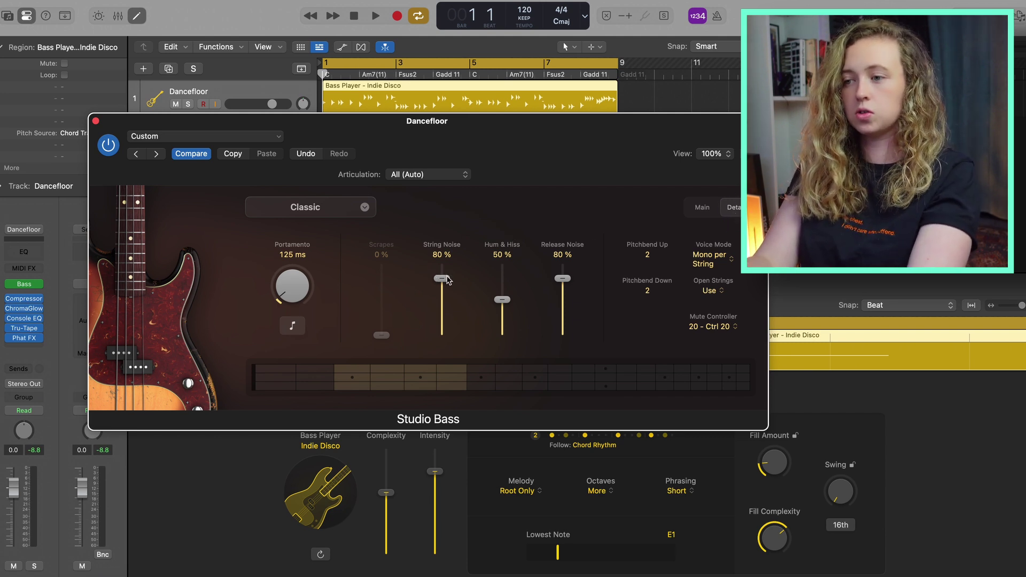
{"action": "left_click_drag", "start_coordinate": [448, 279], "coordinate": [502, 308]}
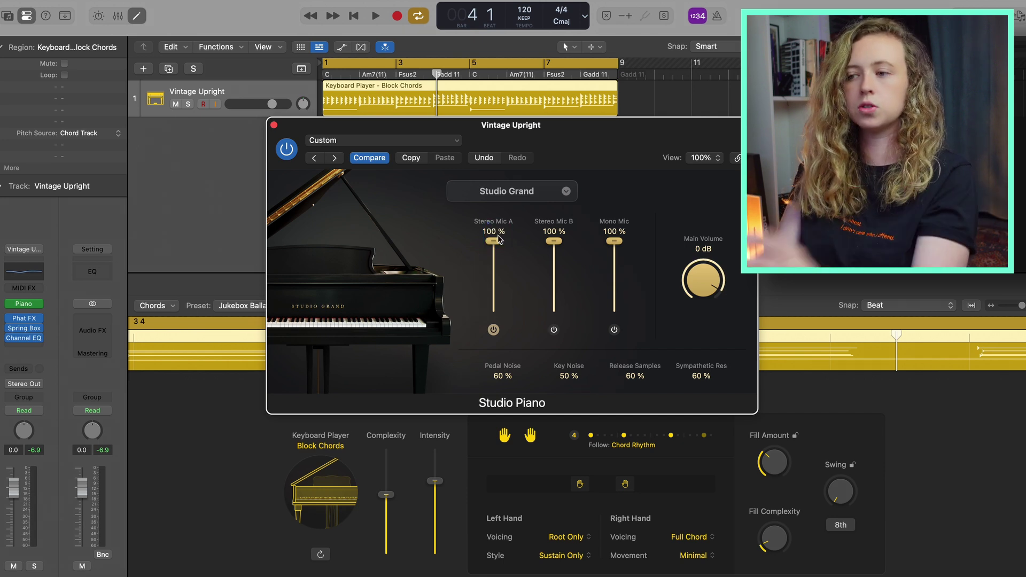
Set Studio Piano's Stereo Mic A to 76%, Pedal Noise to 36% and Key Noise to 48% while auditioning playback
{"action": "left_click", "coordinate": [496, 241]}
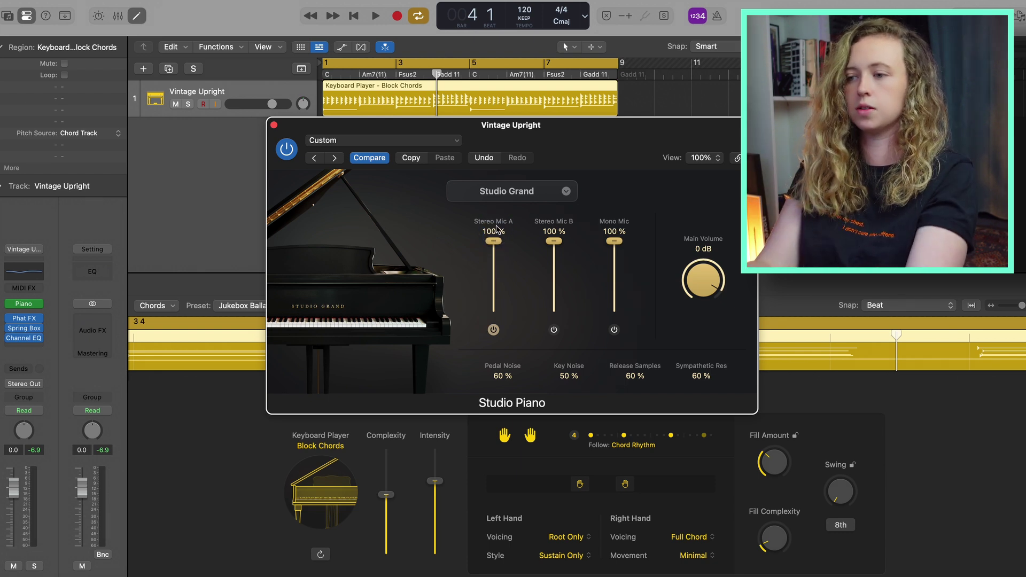
{"action": "left_click_drag", "start_coordinate": [495, 376], "coordinate": [496, 381]}
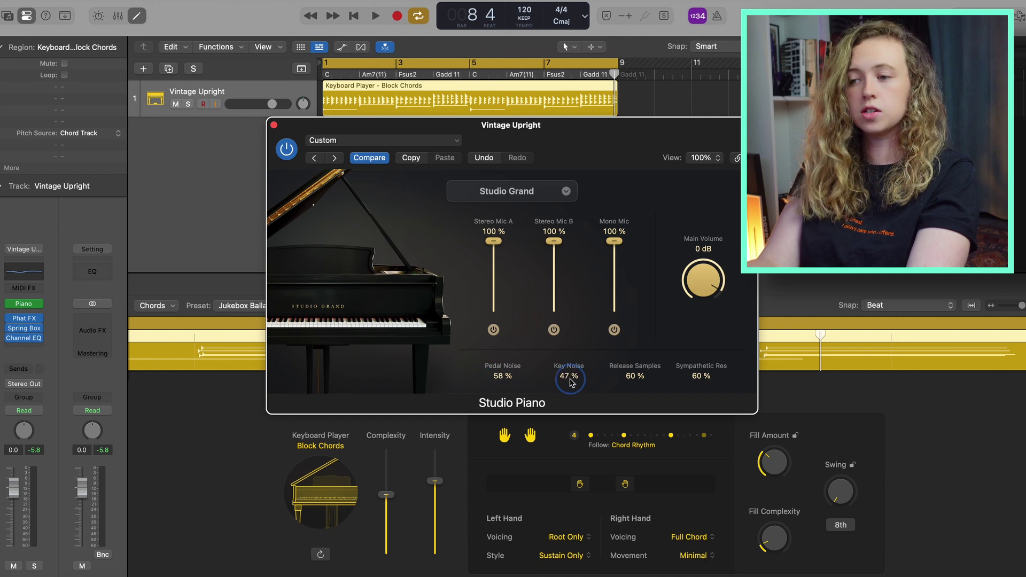
{"action": "left_click_drag", "start_coordinate": [568, 377], "coordinate": [571, 379]}
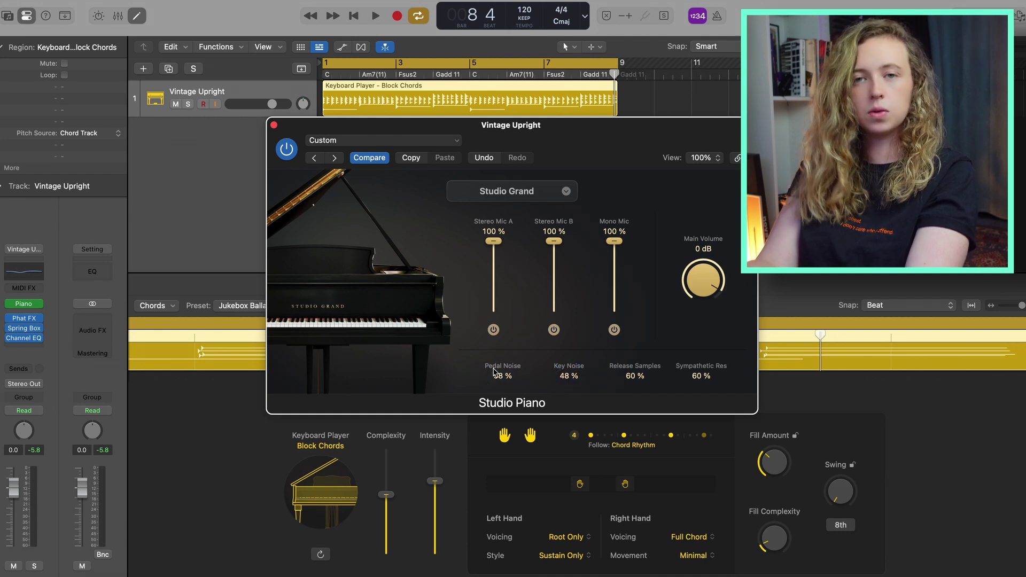
{"action": "left_click_drag", "start_coordinate": [503, 381], "coordinate": [494, 258]}
{"action": "key", "text": "space"}
{"action": "left_click_drag", "start_coordinate": [496, 378], "coordinate": [502, 497]}
{"action": "key", "text": "space"}
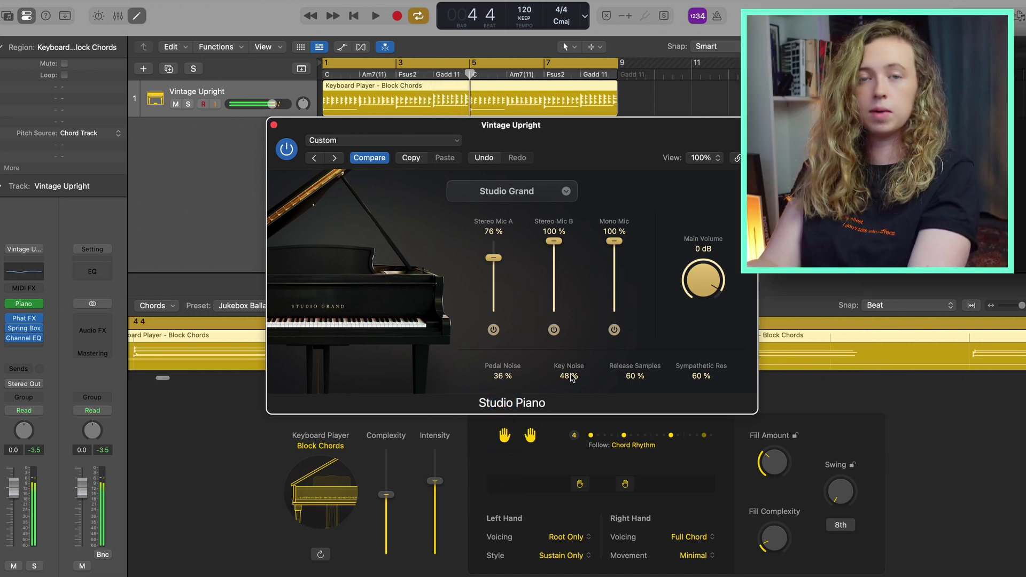